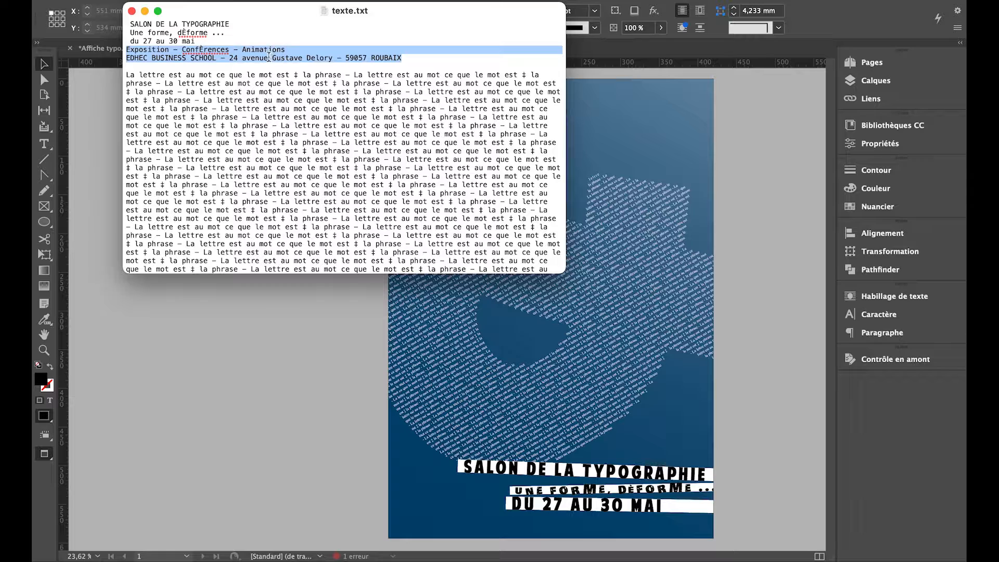
# Copy the highlighted exposition and venue address lines from texte.txt
pyautogui.rightClick(269, 57)
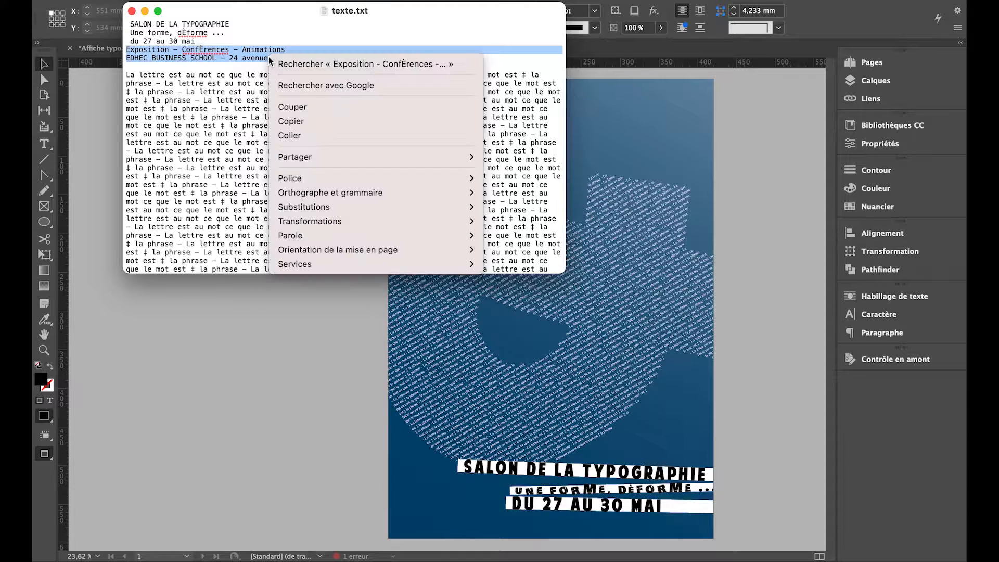
pyautogui.click(287, 121)
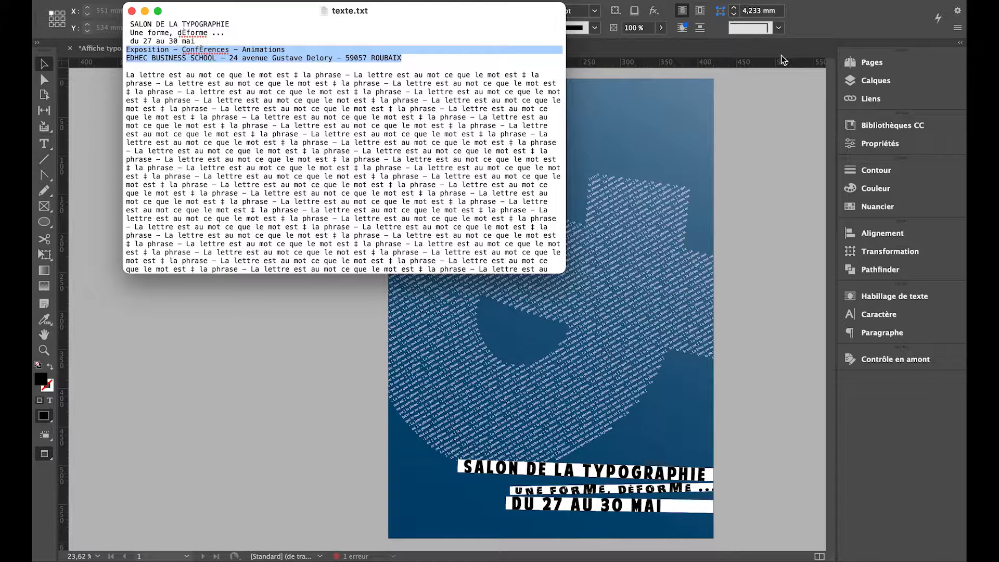
# In the InDesign poster document, hide the ANNONCE, ESPERLUETTE and FOND layers, leaving only ADRESSE visible
pyautogui.click(865, 80)
pyautogui.click(865, 80)
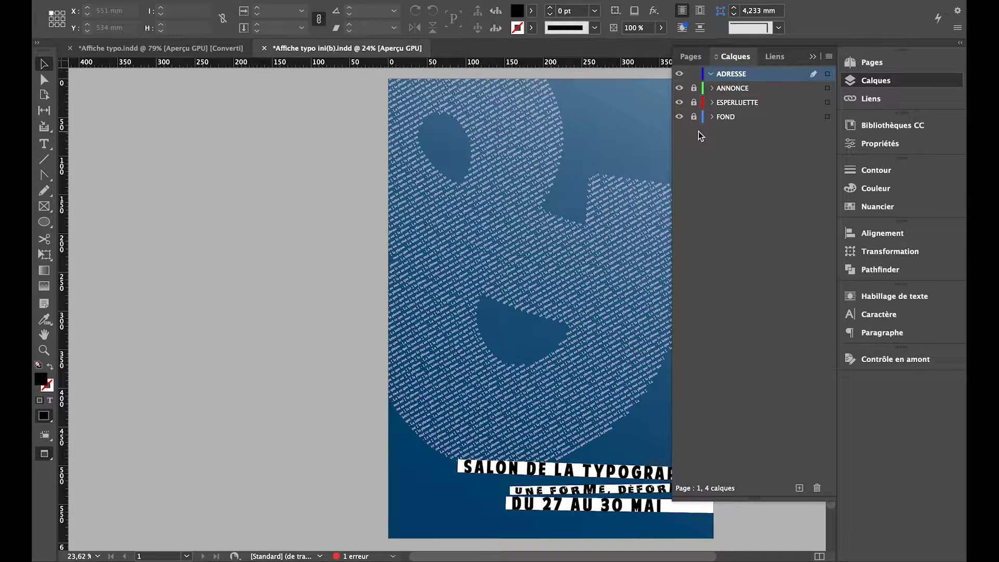
pyautogui.click(679, 88)
pyautogui.click(679, 102)
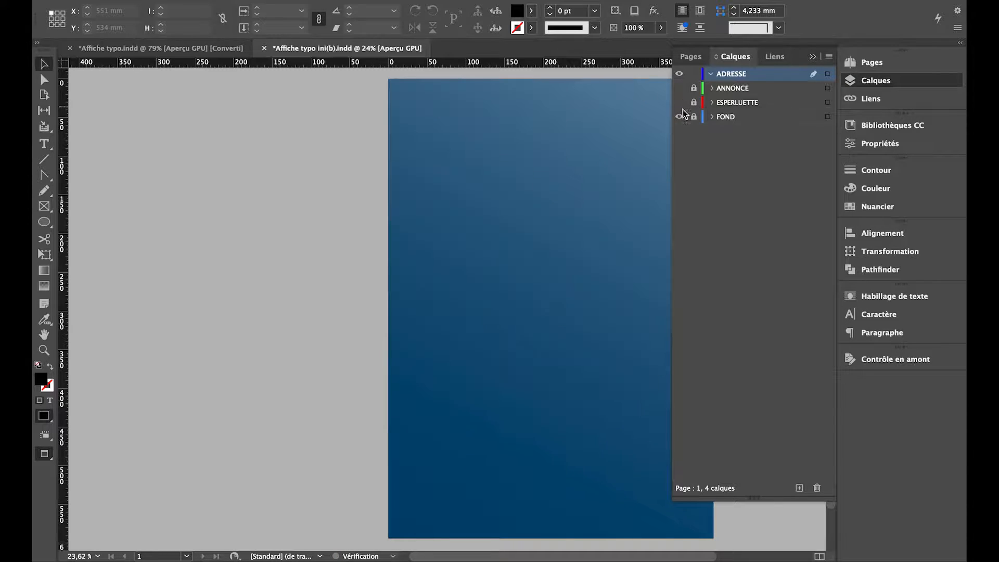
pyautogui.click(679, 117)
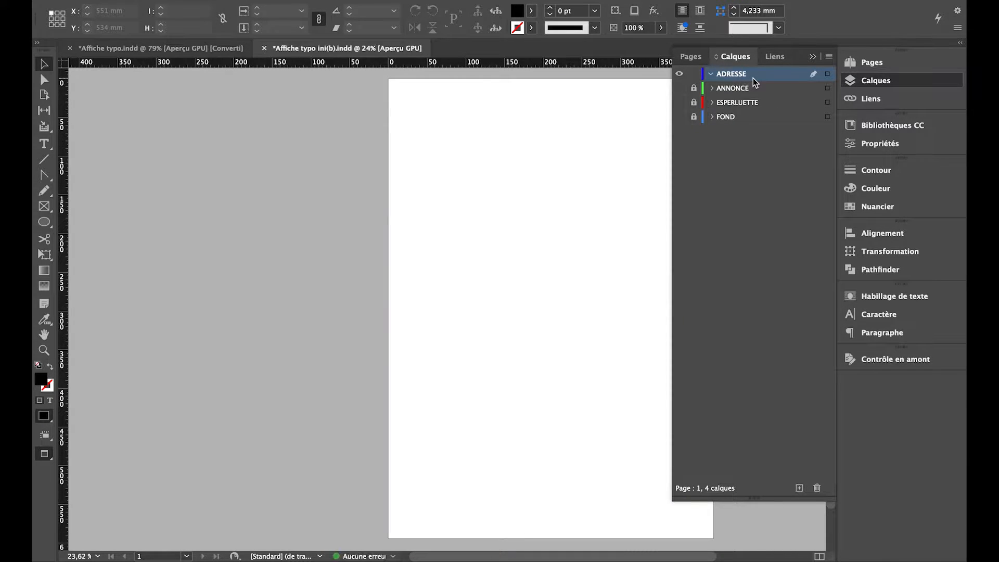
# Paste the copied text onto the ADRESSE layer and widen its frame until "Exposition - Conférences - Animations" fits on one line
pyautogui.click(488, 193)
pyautogui.press('super+v')
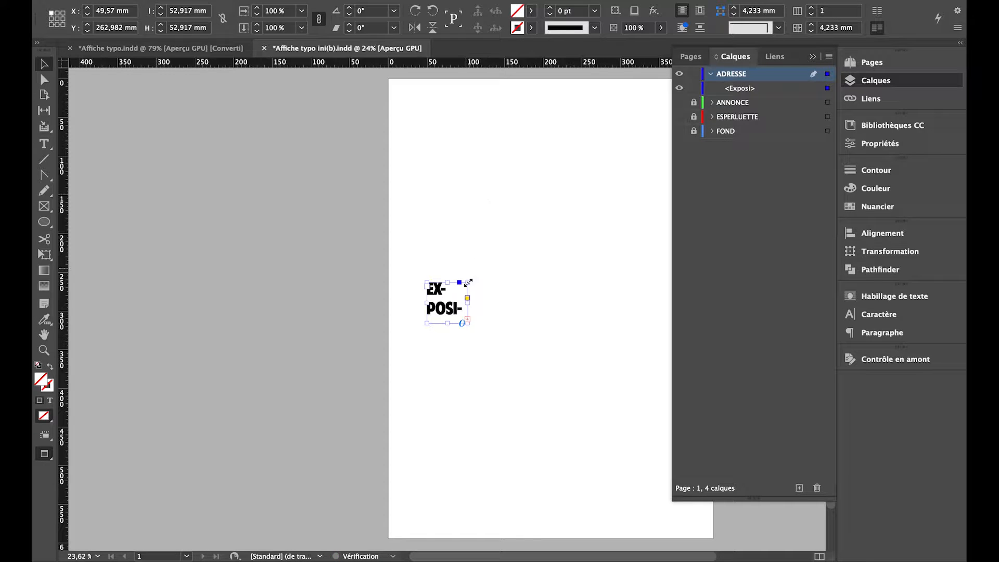
pyautogui.moveTo(470, 305); pyautogui.dragTo(633, 305)
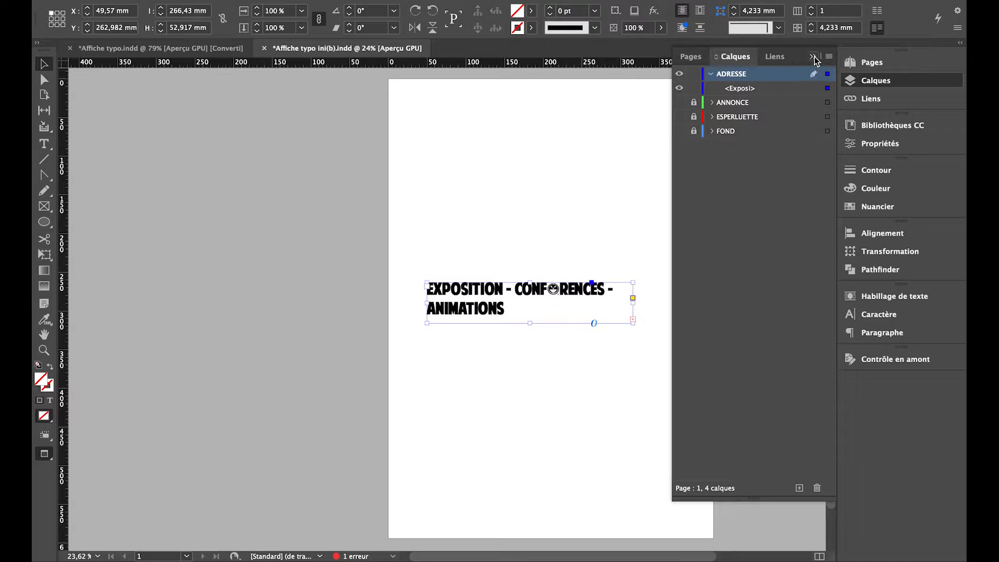
pyautogui.click(813, 56)
pyautogui.moveTo(633, 300); pyautogui.dragTo(704, 301)
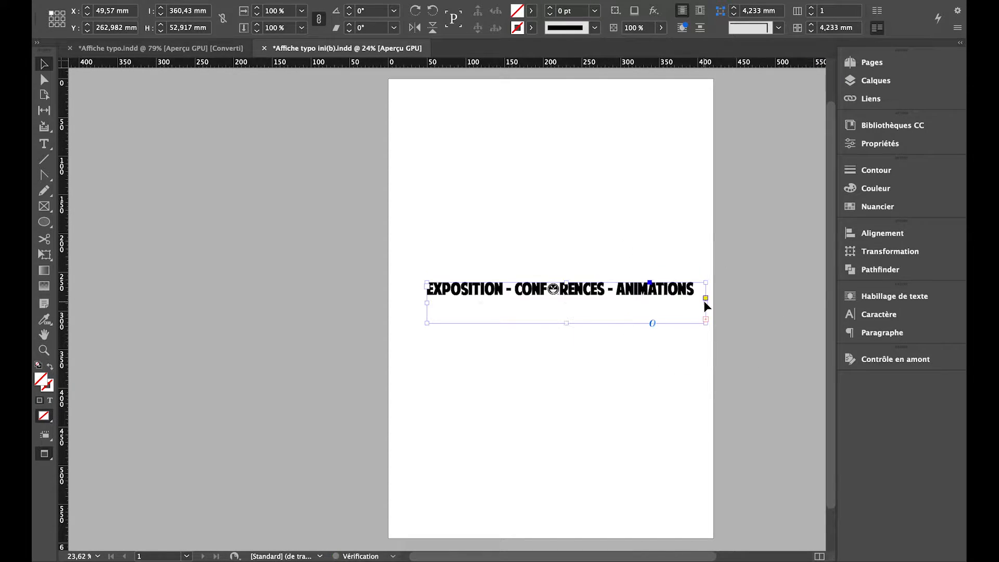
pyautogui.moveTo(421, 301); pyautogui.dragTo(411, 302)
pyautogui.click(268, 282)
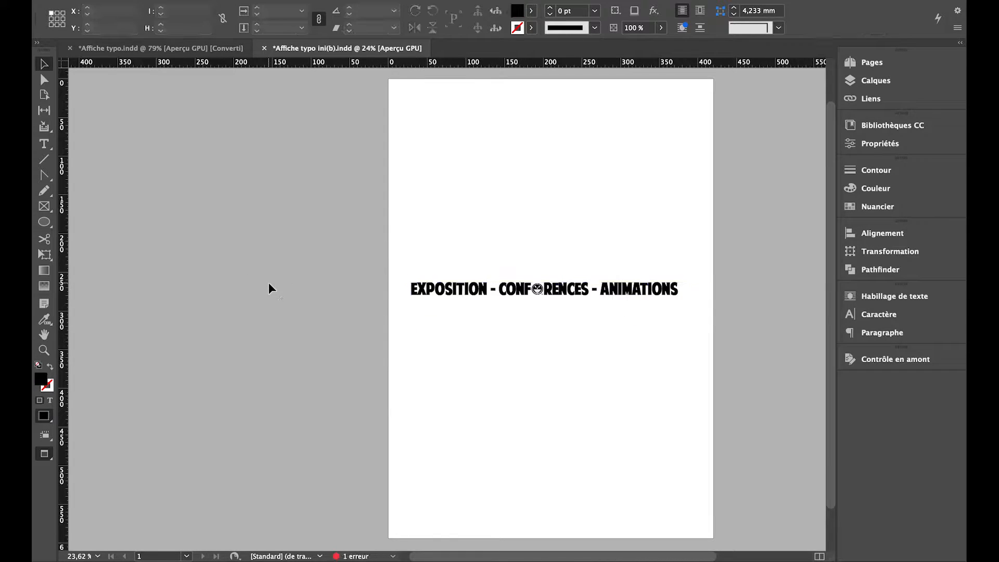
# Show the page margins and fit the text frame between them, placing its edge at X 10 mm and widening it to the opposite margin
pyautogui.press('w')
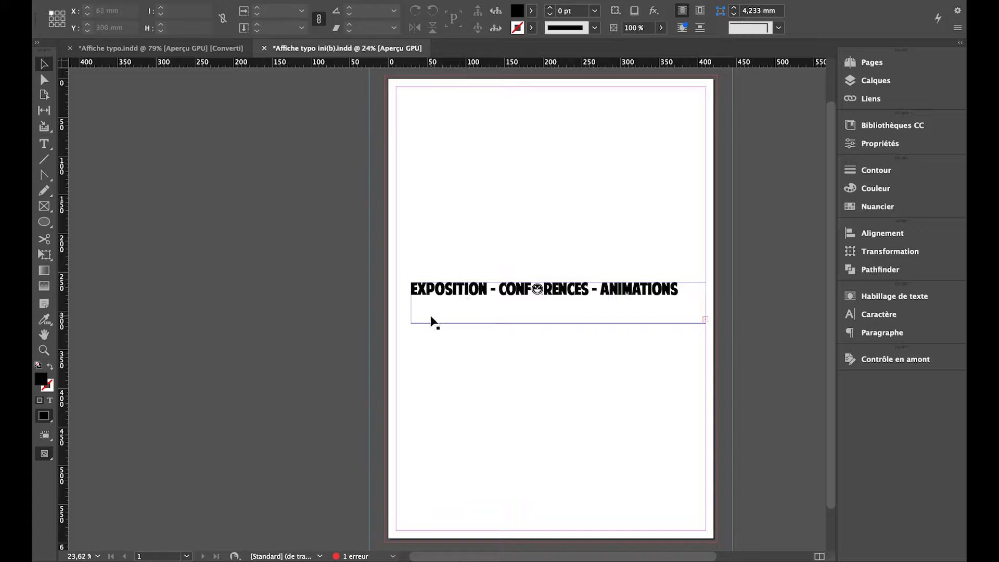
pyautogui.click(410, 300)
pyautogui.moveTo(411, 307); pyautogui.dragTo(397, 306)
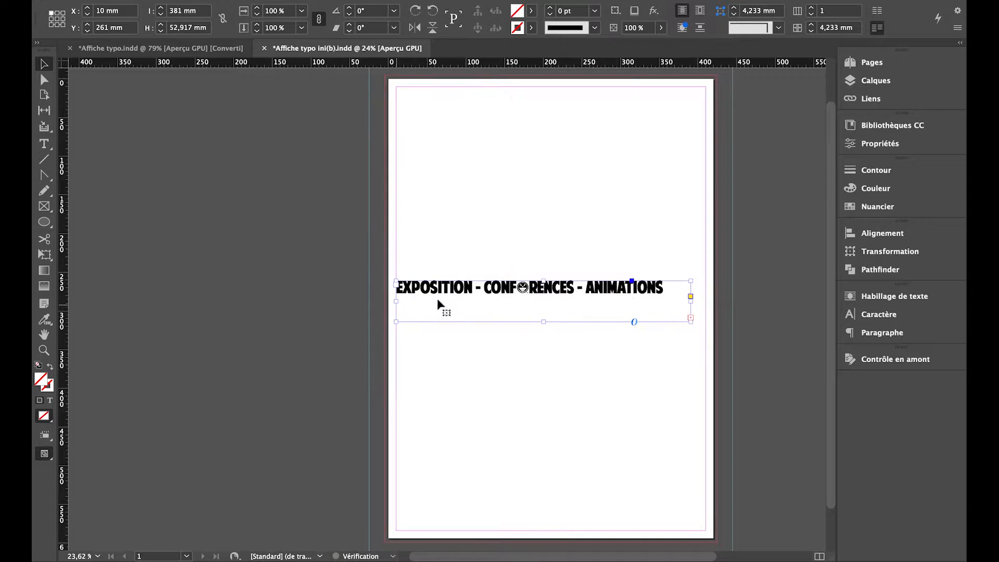
pyautogui.moveTo(690, 301); pyautogui.dragTo(705, 302)
# Centre all the text in the frame and remove the empty line before the venue address
pyautogui.doubleClick(606, 289)
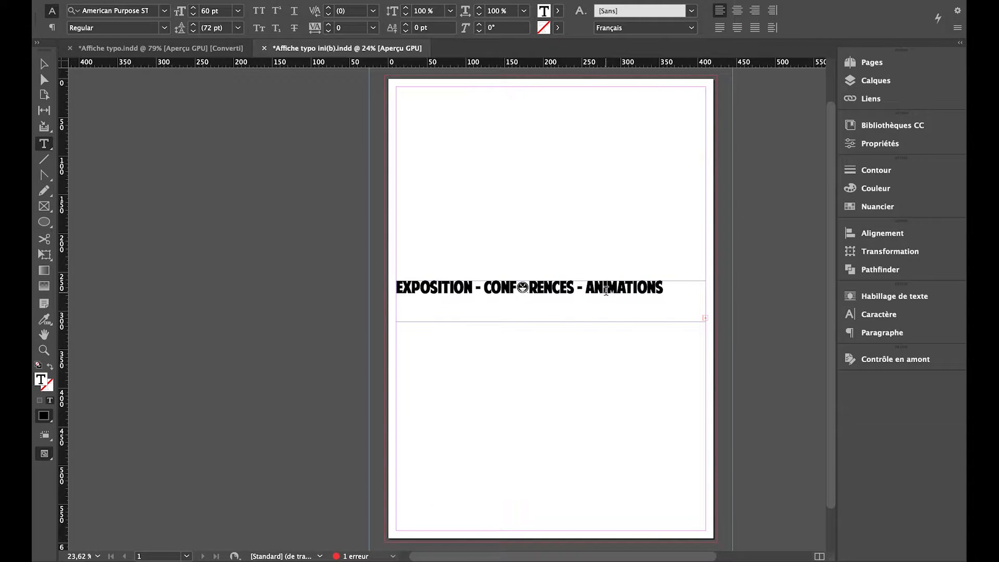
pyautogui.hotkey('ctrl', 'a')
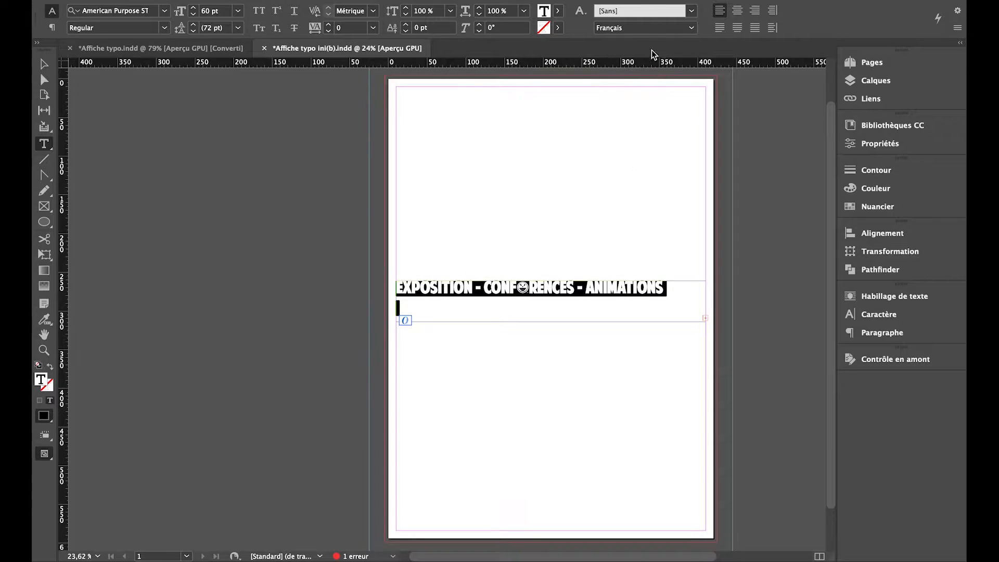
pyautogui.click(737, 10)
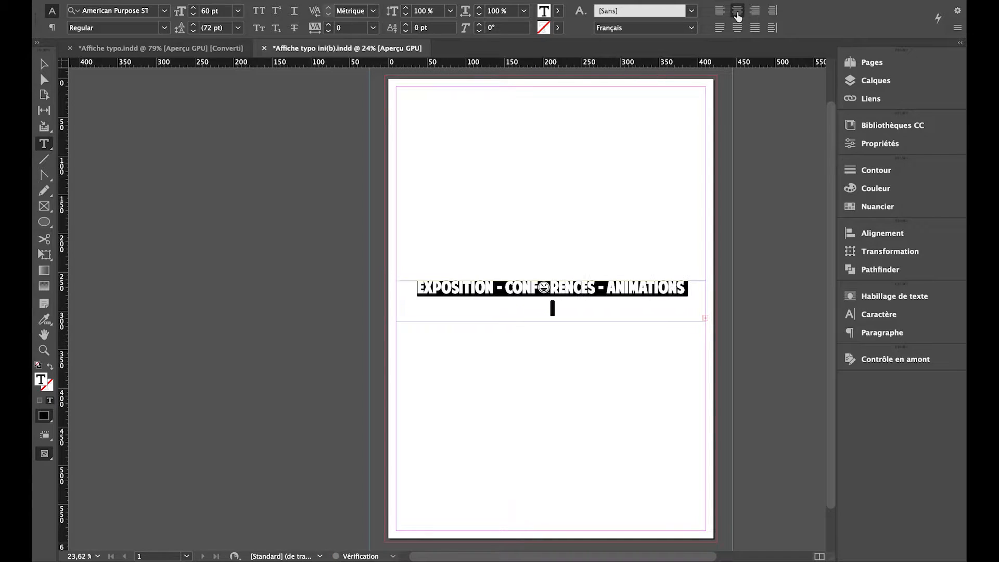
pyautogui.click(585, 302)
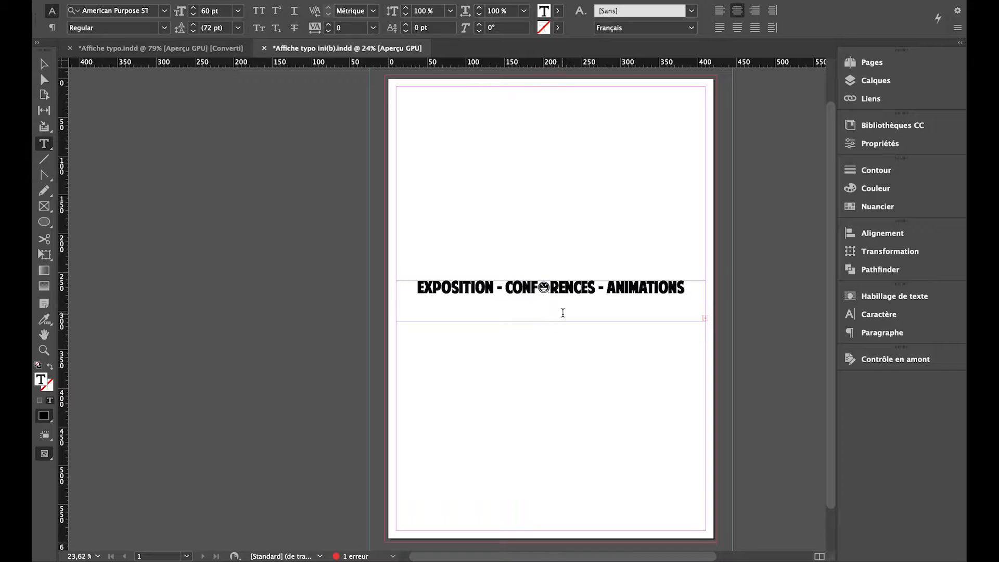
pyautogui.write('EDHEC BUSINESS SCHOOL - 24 AVENUE GUSTAVE')
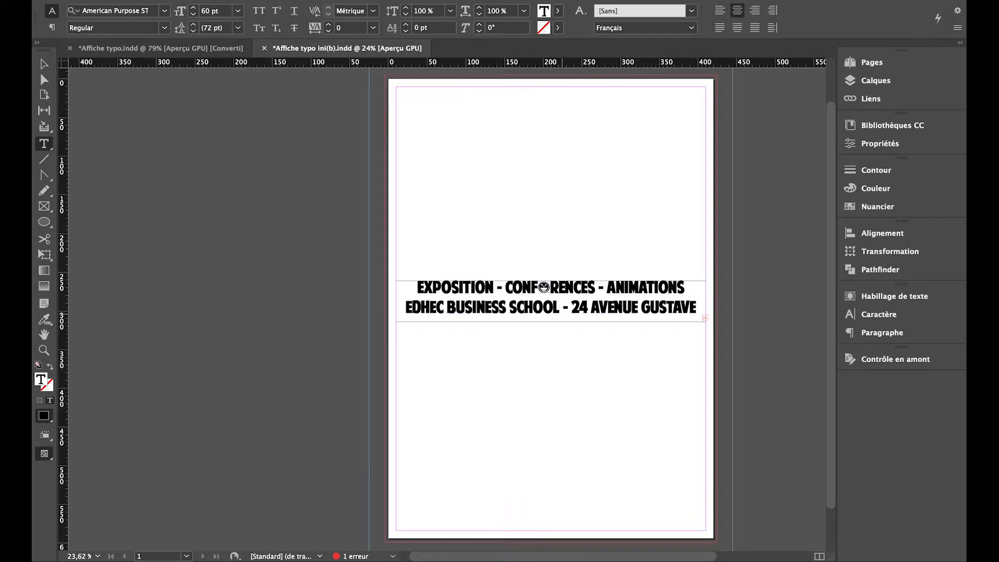
# Set all the text in the frame to Arial Black at 18 pt
pyautogui.hotkey('ctrl', 'a')
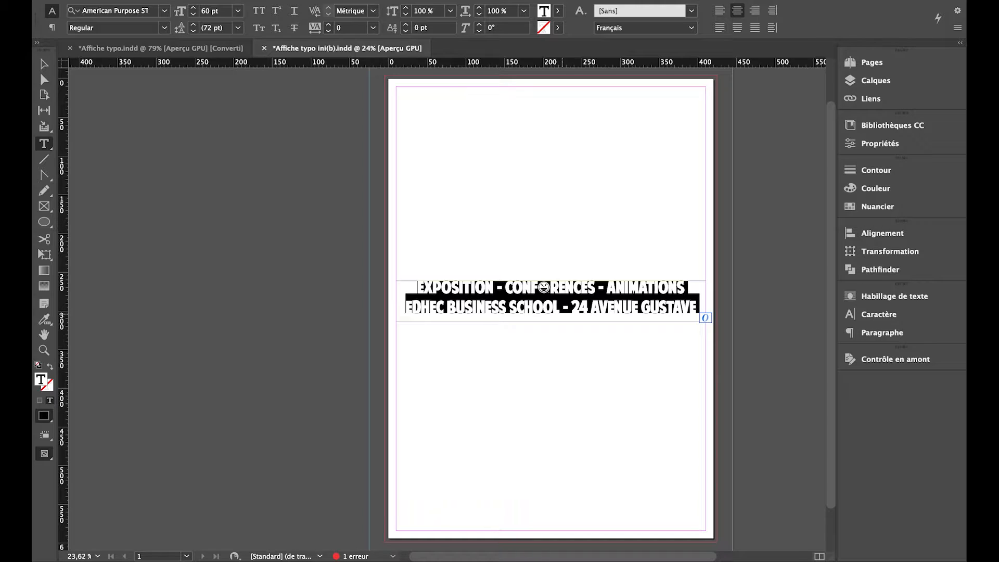
pyautogui.click(163, 11)
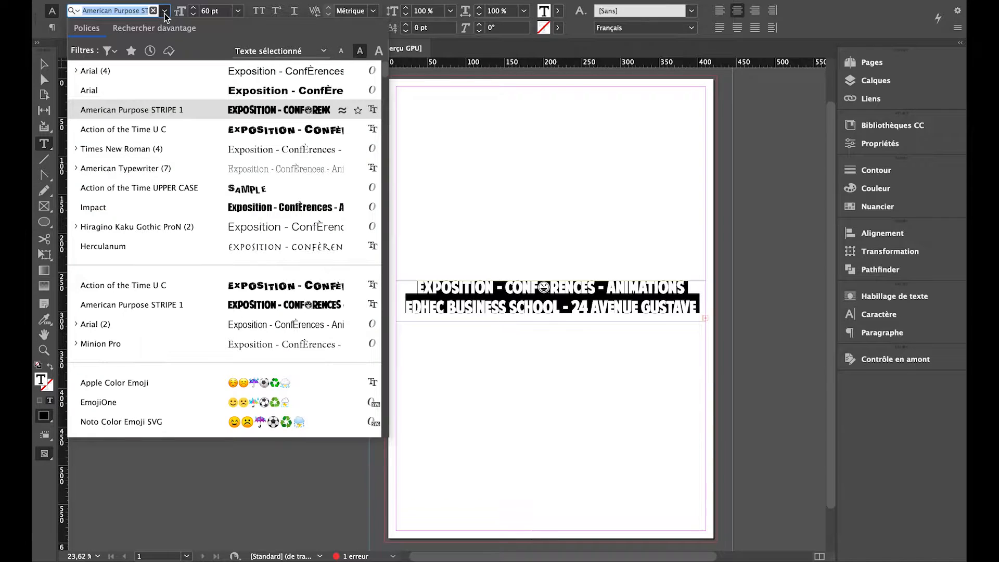
pyautogui.click(76, 72)
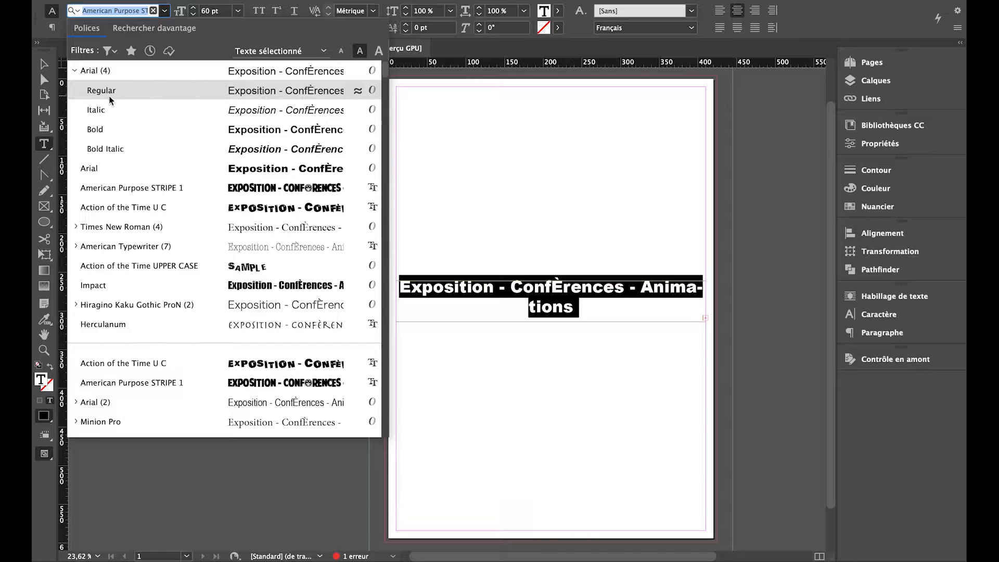
pyautogui.click(103, 130)
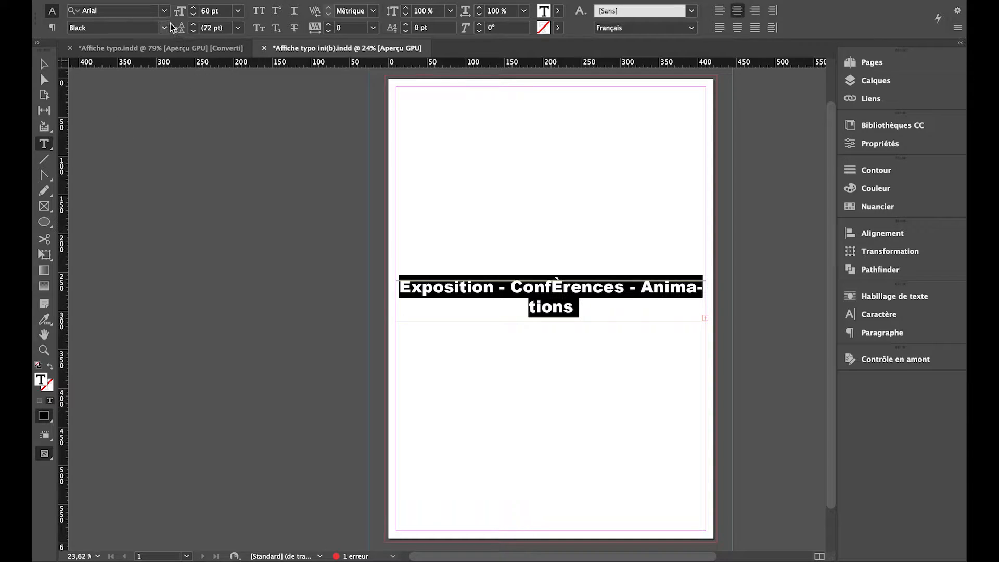
pyautogui.click(238, 12)
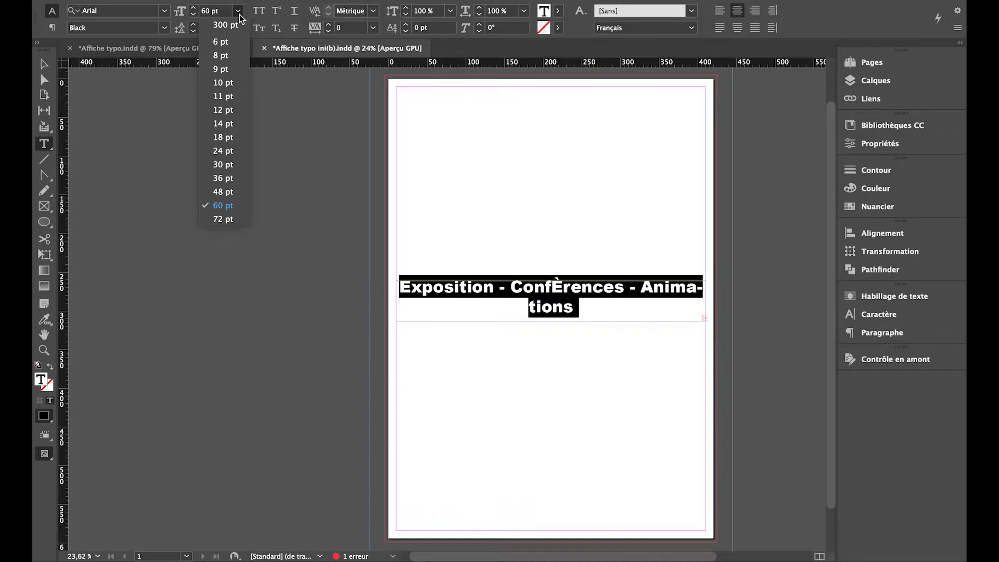
pyautogui.click(226, 138)
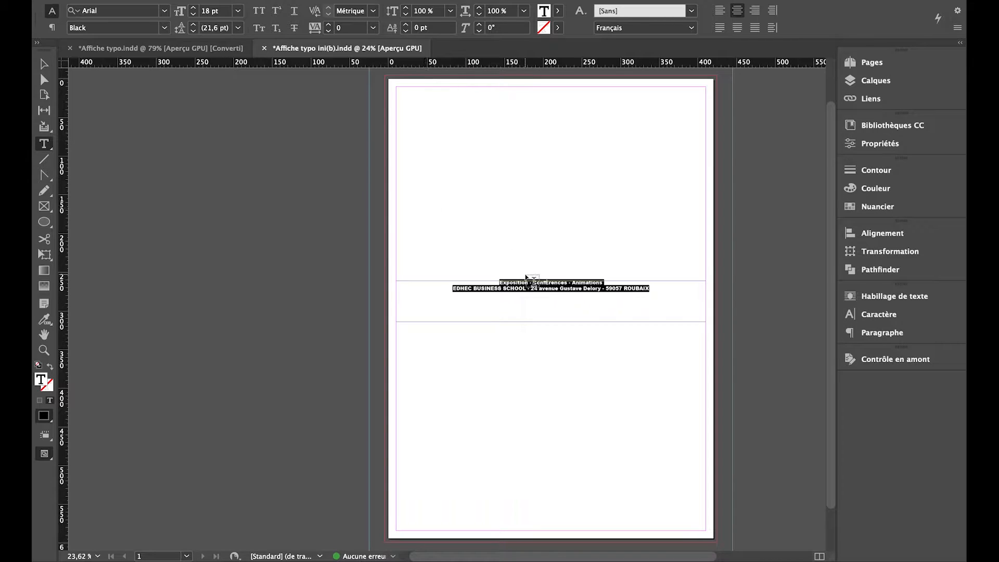
# Replace the wrong accented letter in "Conférences" with "é"
pyautogui.scroll(5, 526, 278)
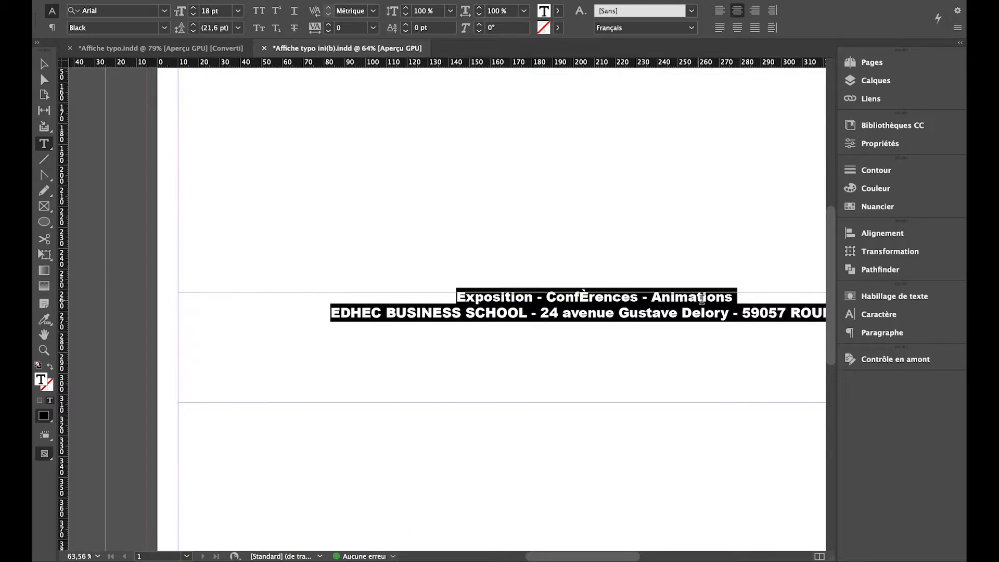
pyautogui.click(586, 295)
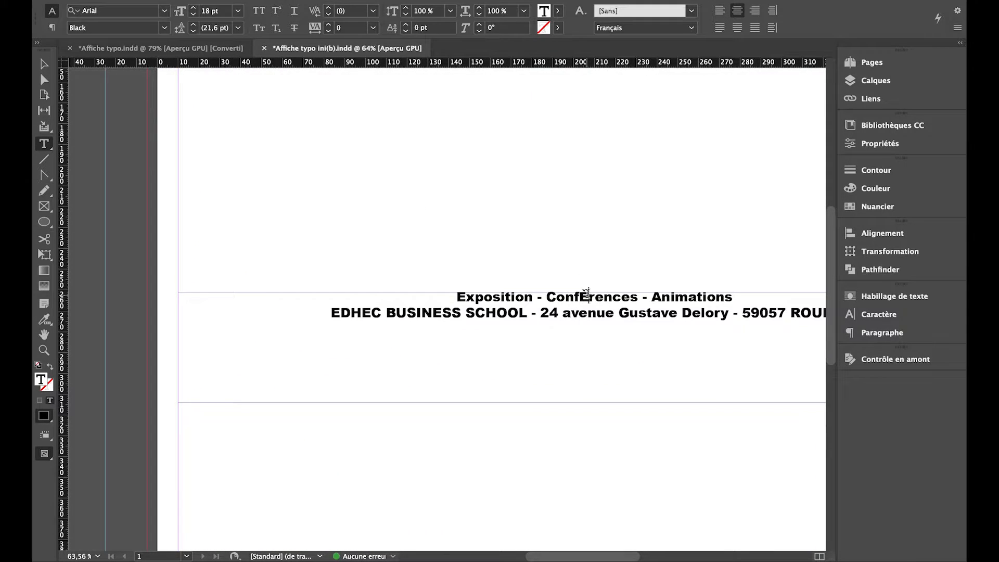
pyautogui.press('BackSpace')
pyautogui.write('é')
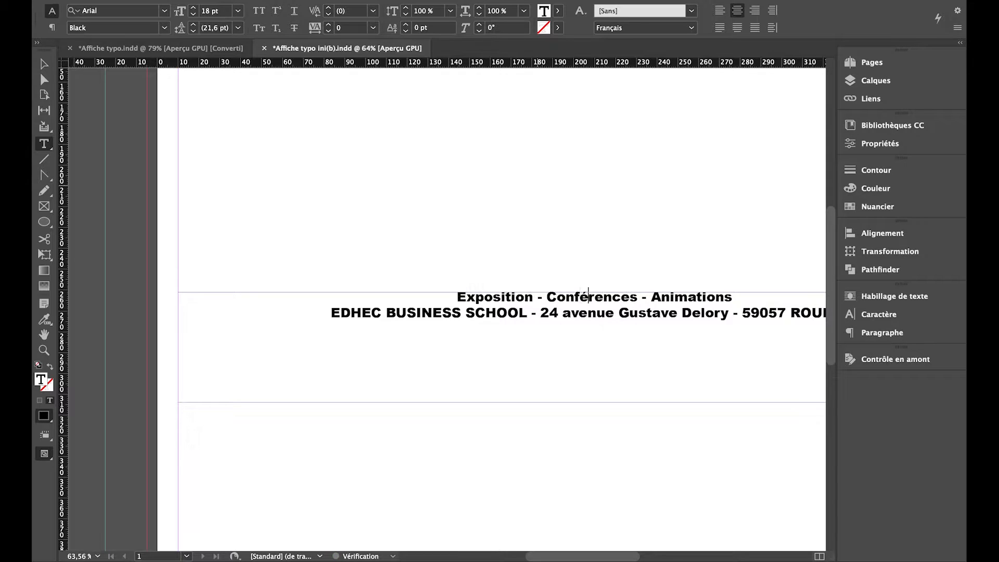
# Set the tracking of the "Exposition - Conférences - Animations" line to 210
pyautogui.click(755, 292)
pyautogui.moveTo(744, 292); pyautogui.dragTo(475, 284)
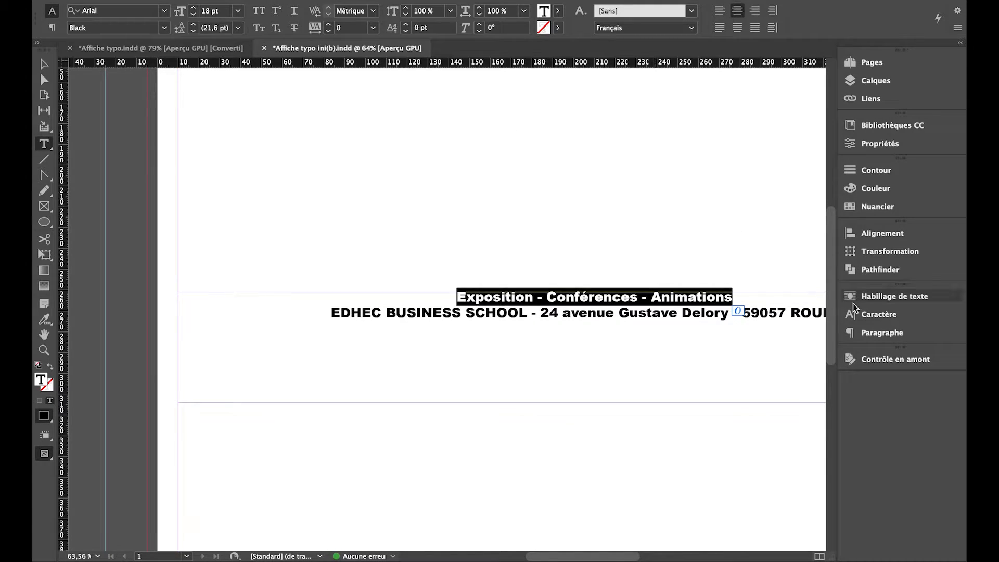
pyautogui.click(860, 315)
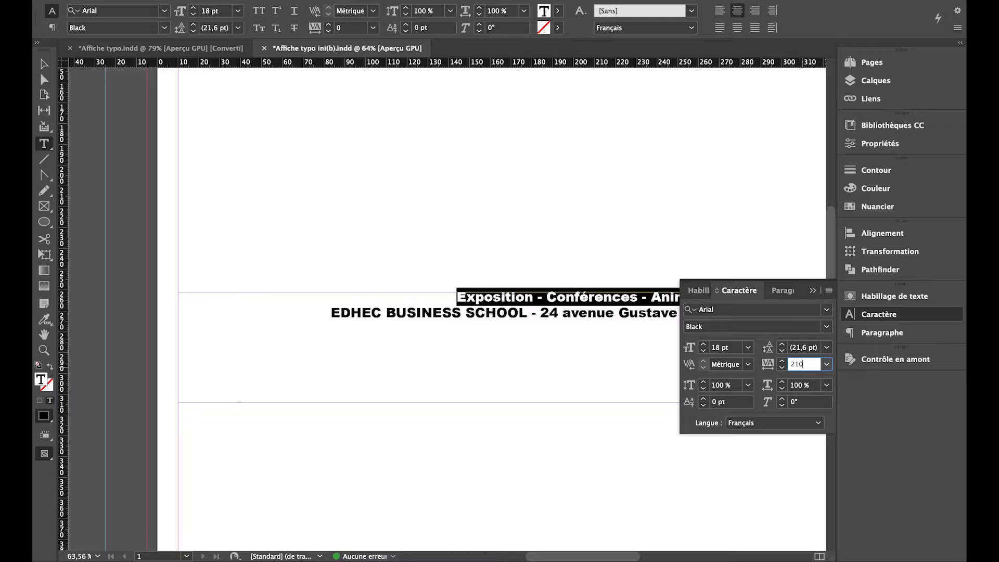
pyautogui.press('Tab')
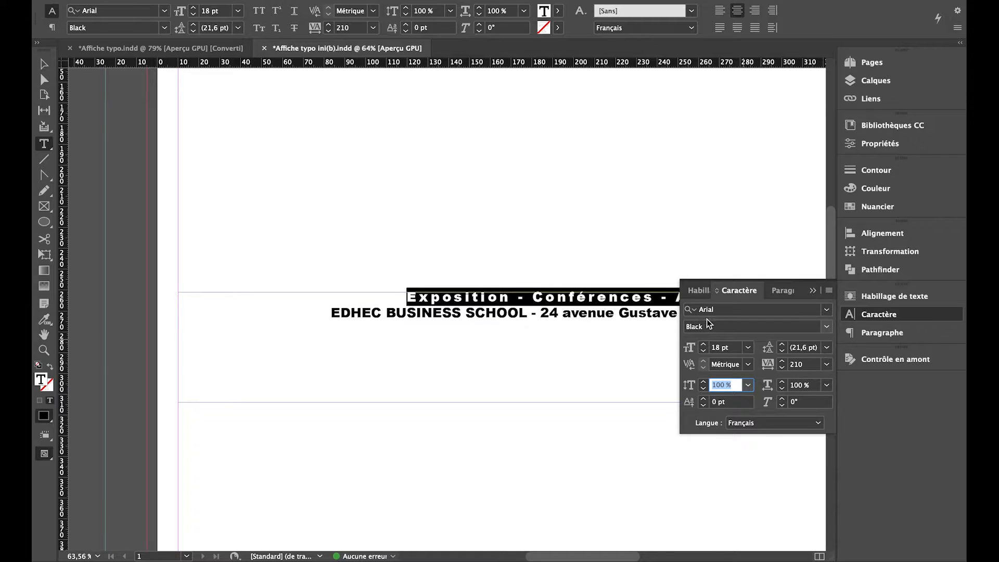
# Set the whole "EDHEC BUSINESS SCHOOL" address line to Arial Regular
pyautogui.click(331, 314)
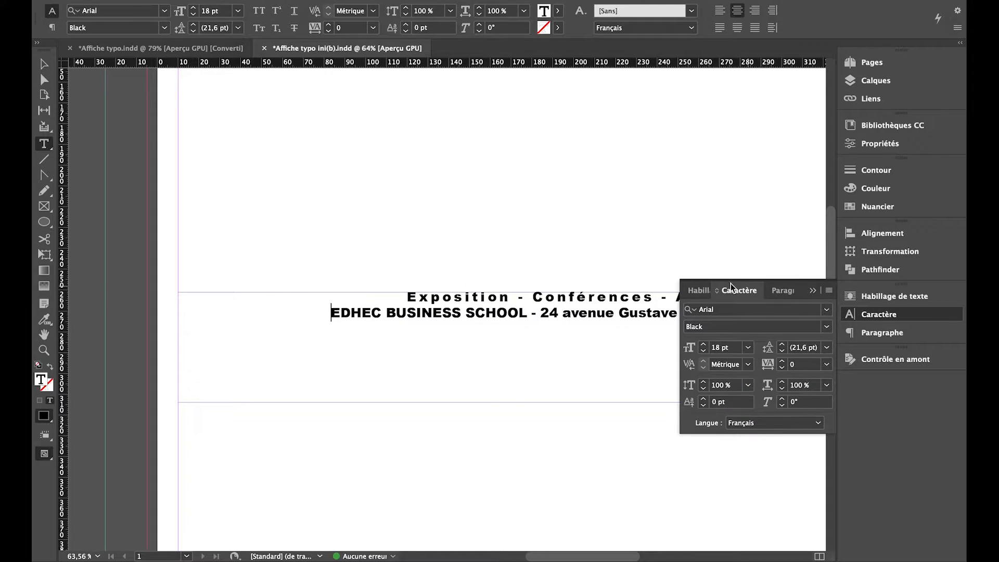
pyautogui.click(809, 289)
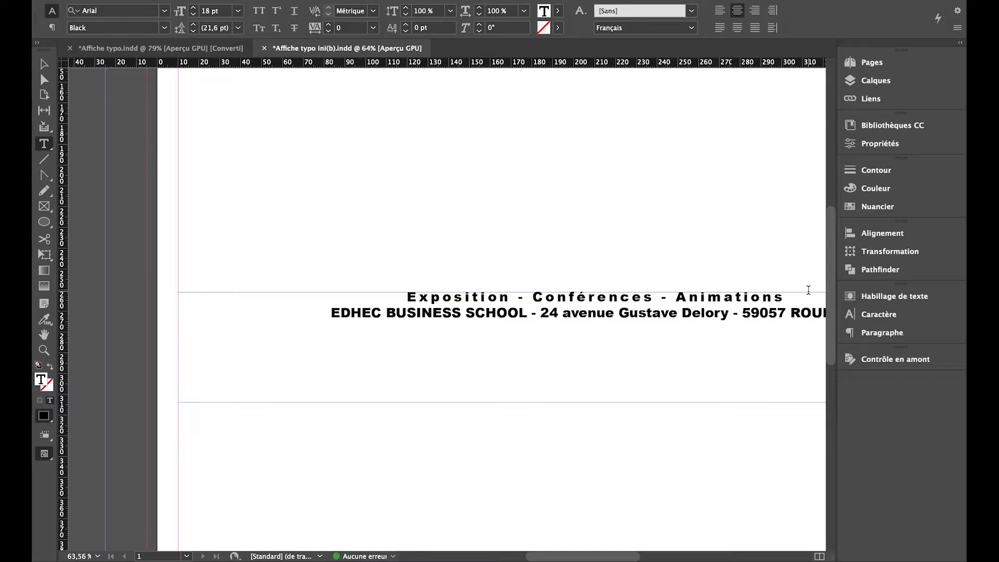
pyautogui.press('shift+super+Right')
pyautogui.press('shift+super+Right')
pyautogui.press('shift+super+Right')
pyautogui.press('shift+super+Right')
pyautogui.press('shift+super+Right')
pyautogui.press('shift+super+Right')
pyautogui.press('shift+super+Right')
pyautogui.press('shift+super+Right')
pyautogui.press('shift+super+Right')
pyautogui.press('shift+super+Right')
pyautogui.press('shift+super+Right')
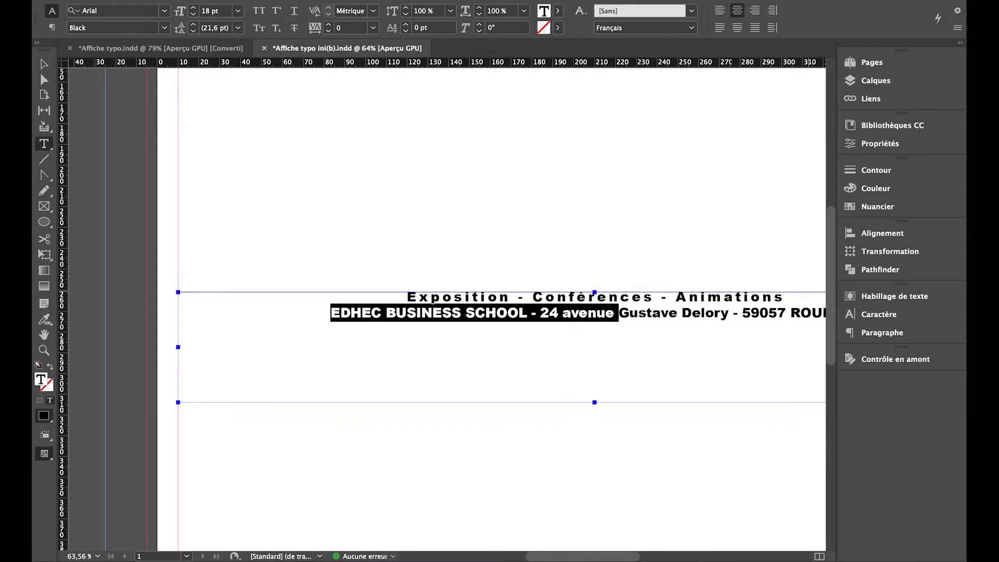
pyautogui.click(863, 315)
pyautogui.click(827, 327)
pyautogui.click(831, 327)
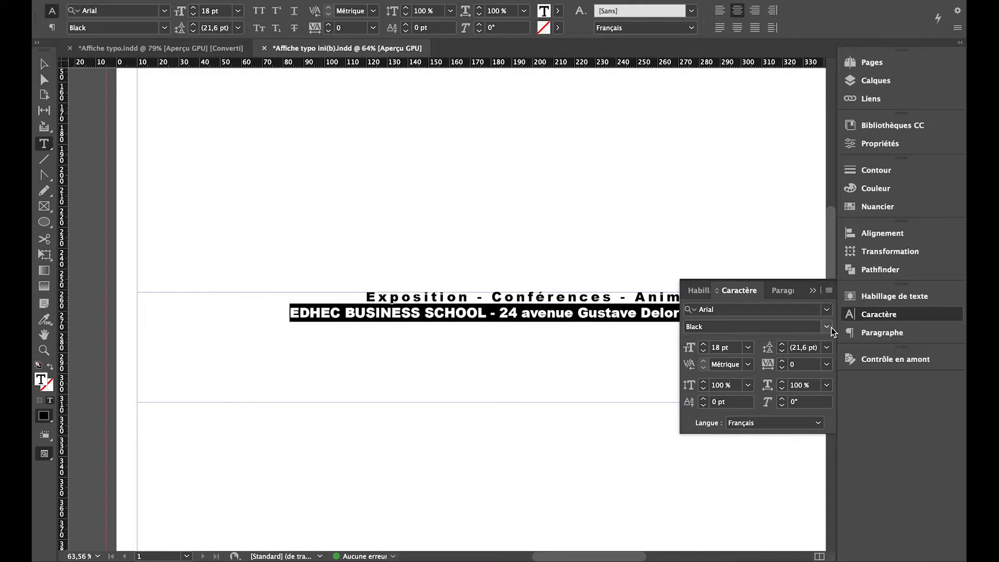
pyautogui.click(825, 329)
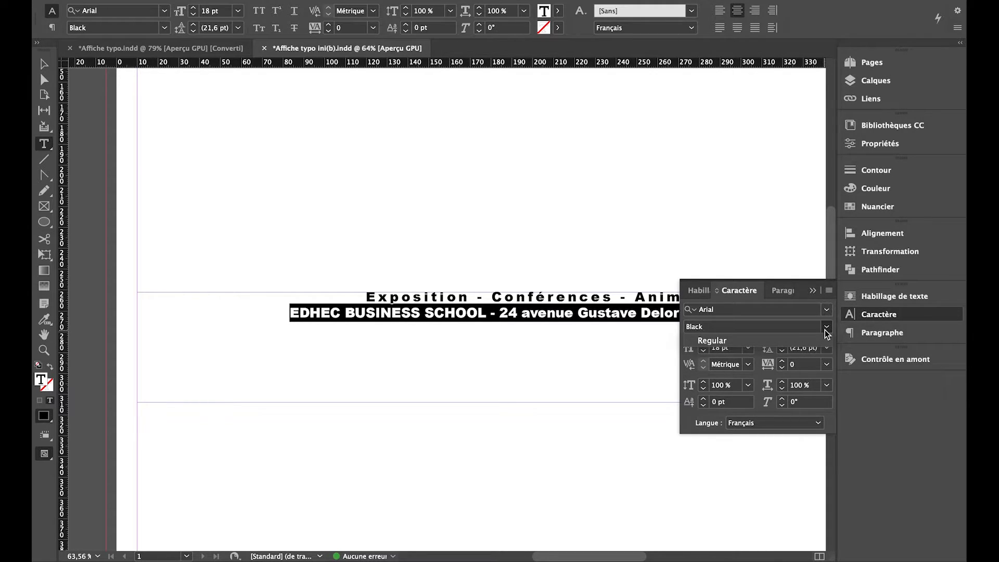
pyautogui.click(164, 28)
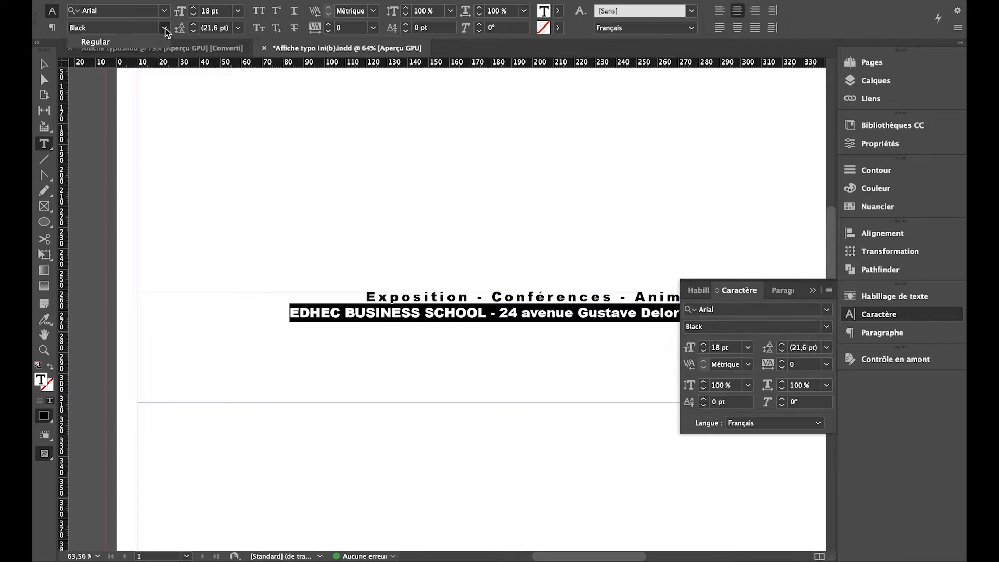
pyautogui.click(164, 28)
pyautogui.click(166, 11)
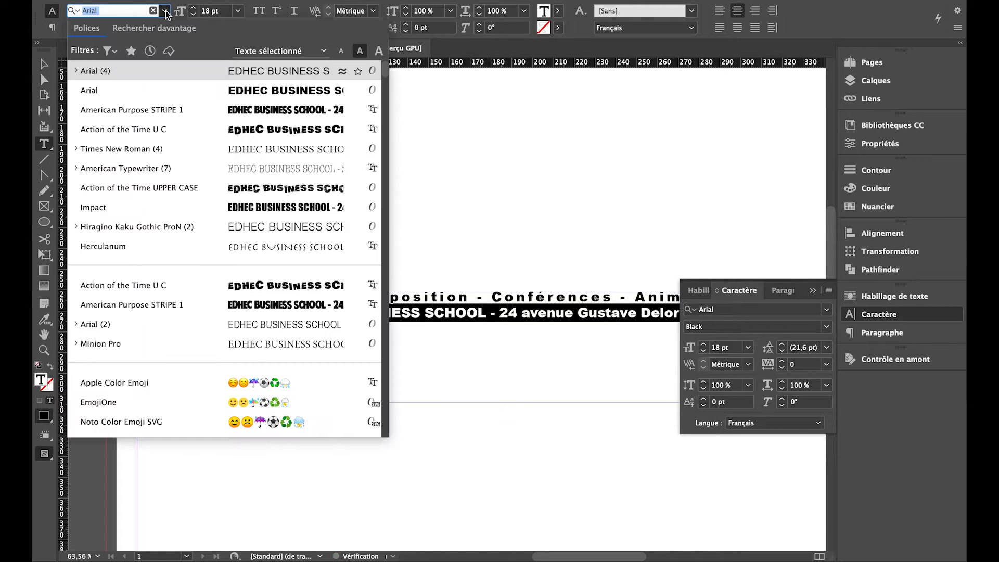
pyautogui.click(74, 71)
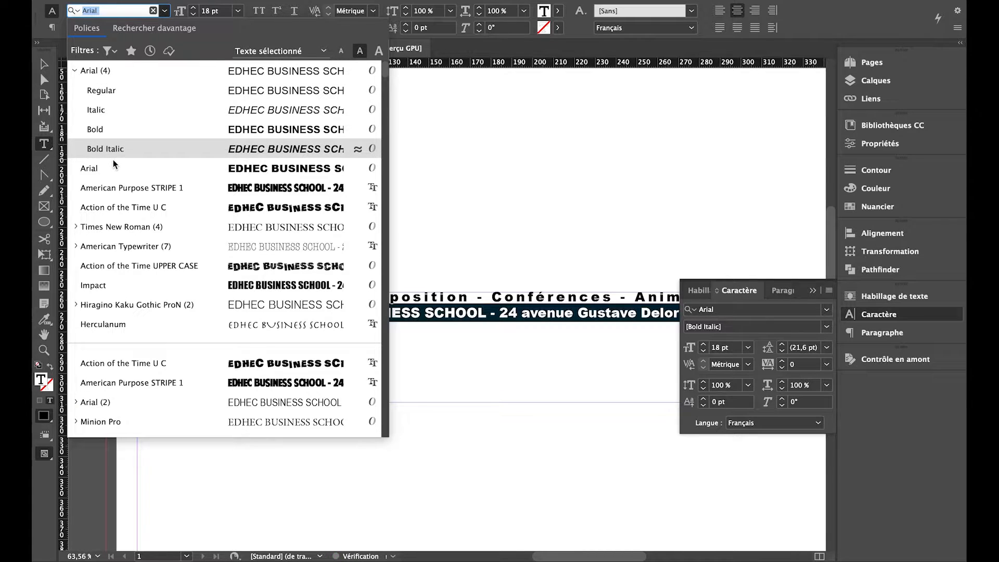
pyautogui.click(101, 91)
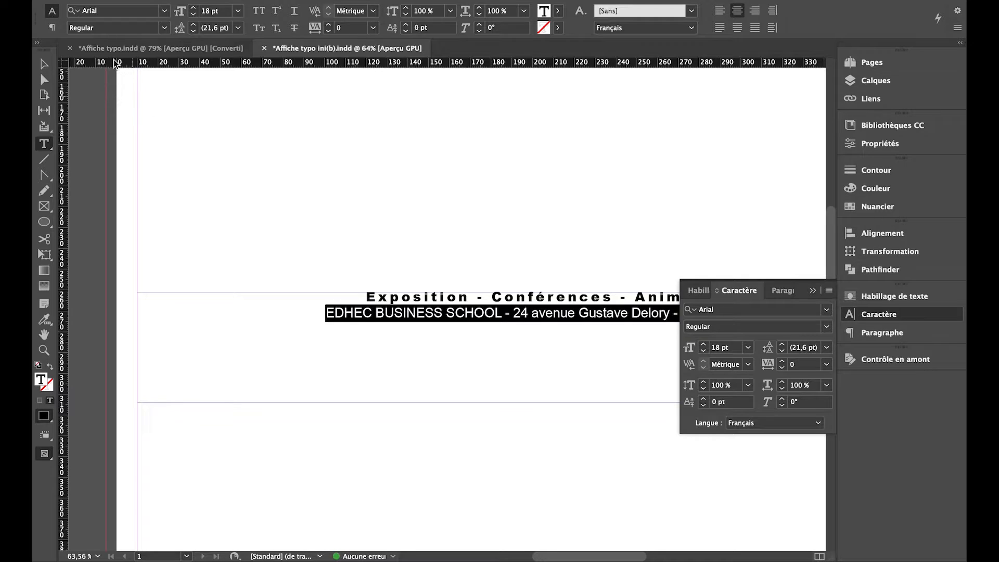
# Change the font style of the venue address line to Arial Narrow
pyautogui.click(164, 27)
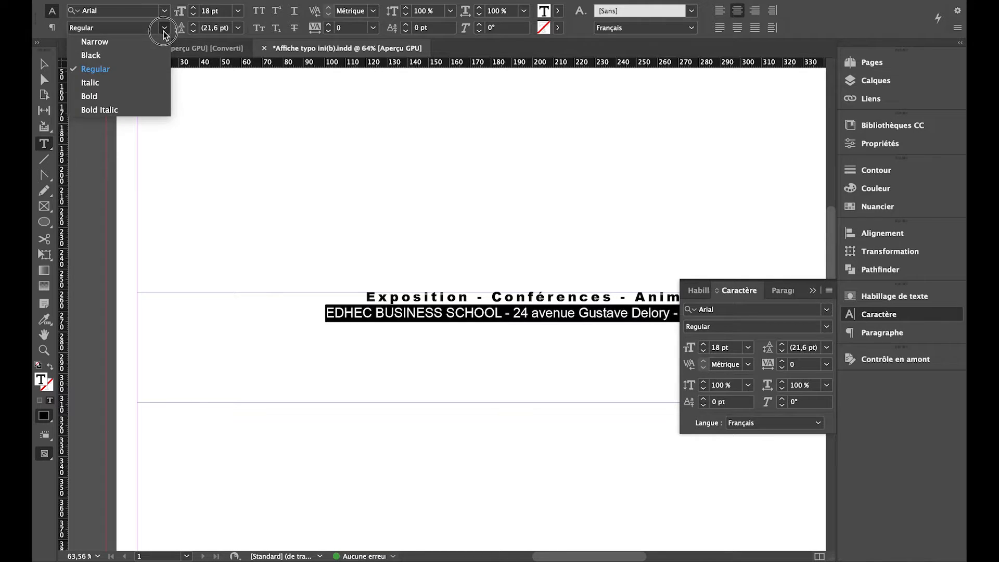
pyautogui.click(112, 44)
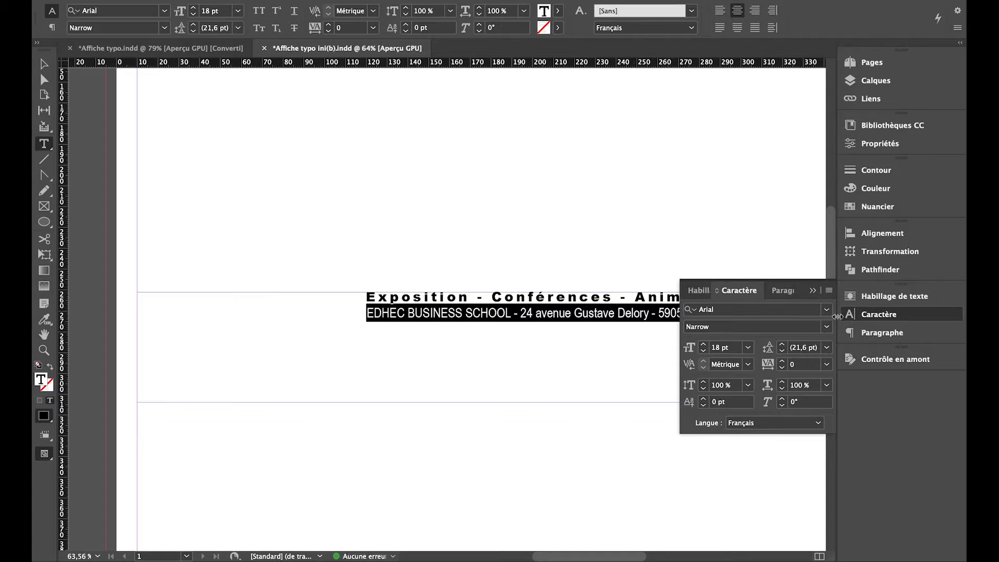
pyautogui.click(812, 290)
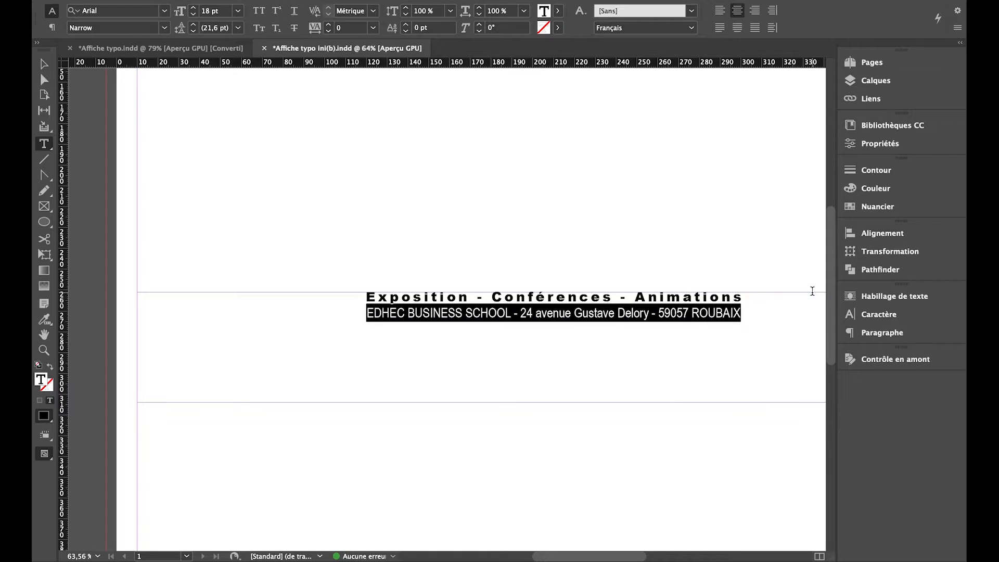
# Compare the tracking of the venue address line with that of the "Exposition - Conférences - Animations" line
pyautogui.click(450, 313)
pyautogui.click(557, 304)
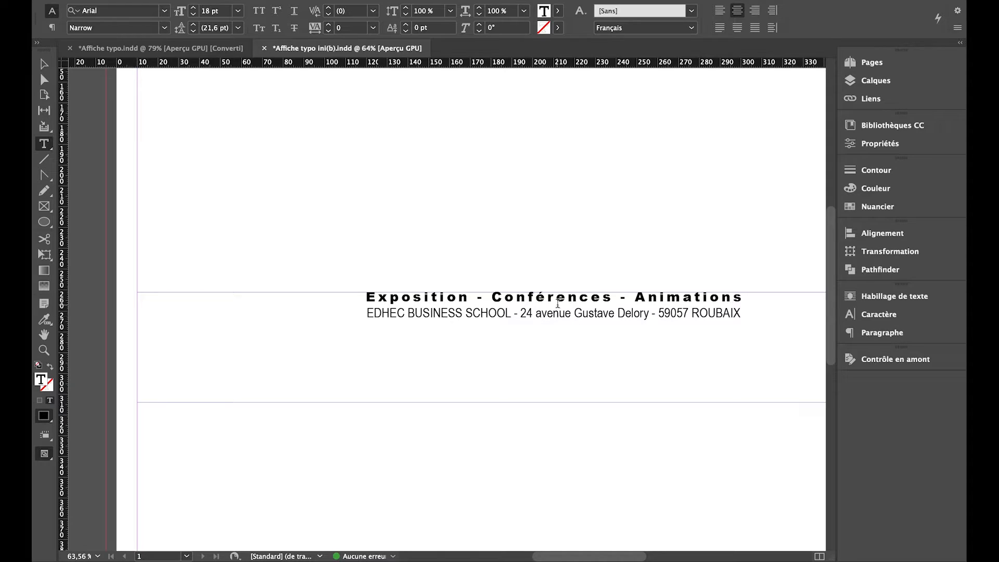
pyautogui.click(558, 297)
pyautogui.moveTo(558, 297); pyautogui.dragTo(558, 313)
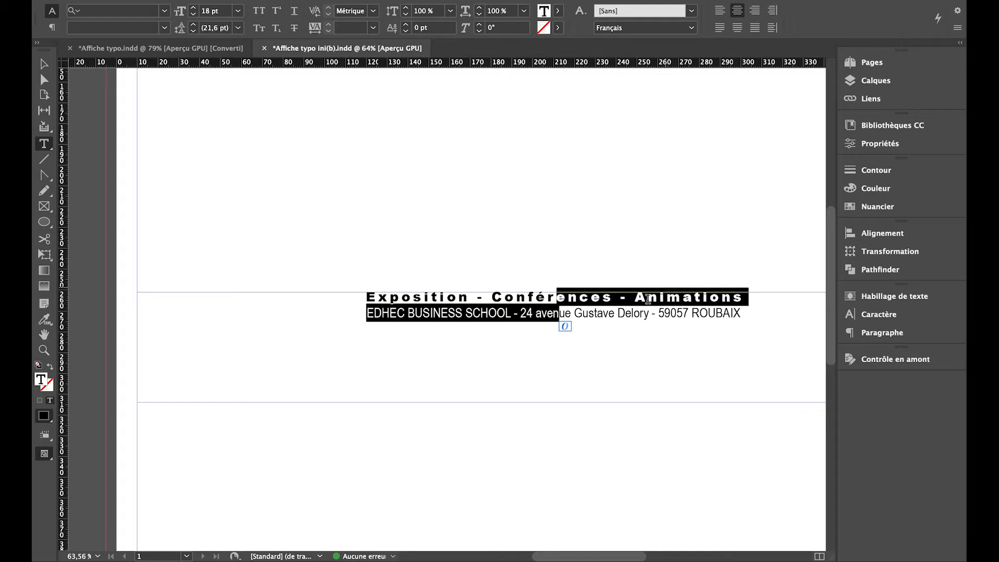
pyautogui.click(587, 317)
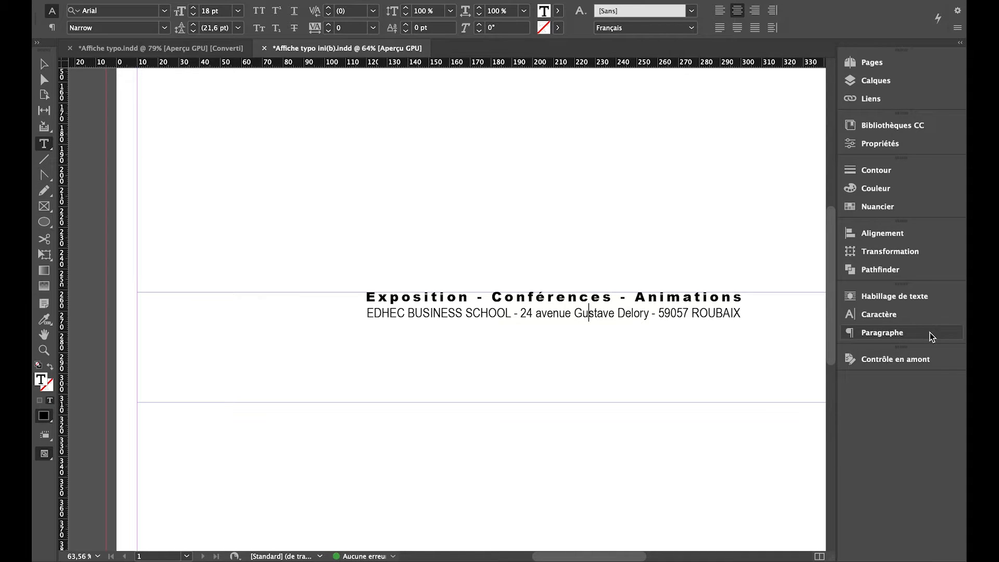
pyautogui.click(894, 318)
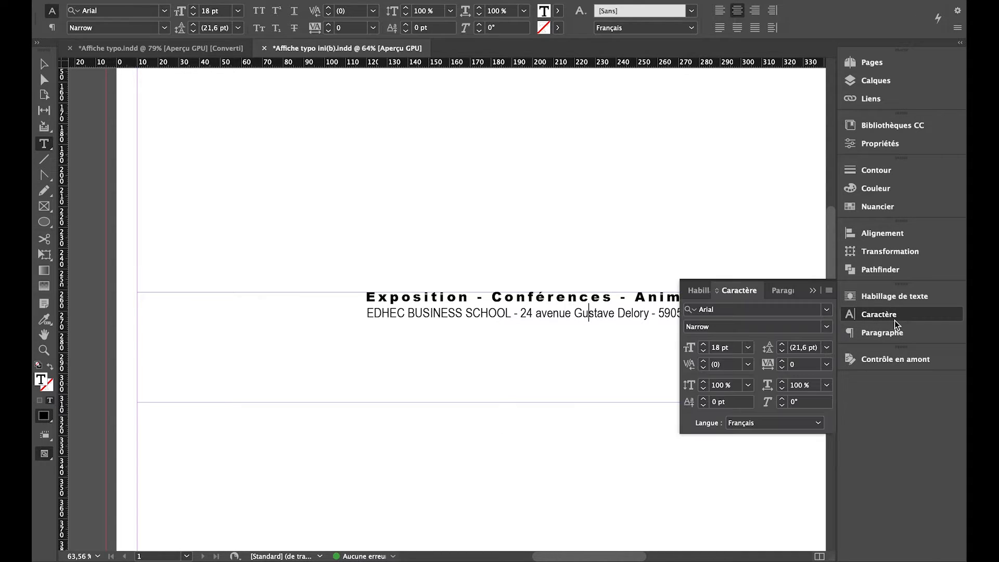
pyautogui.click(801, 368)
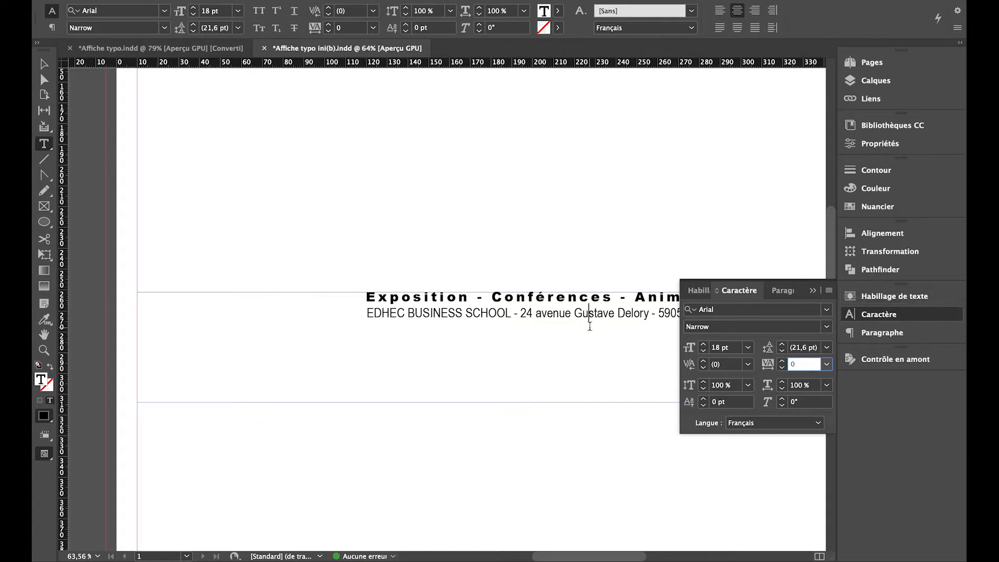
pyautogui.click(564, 301)
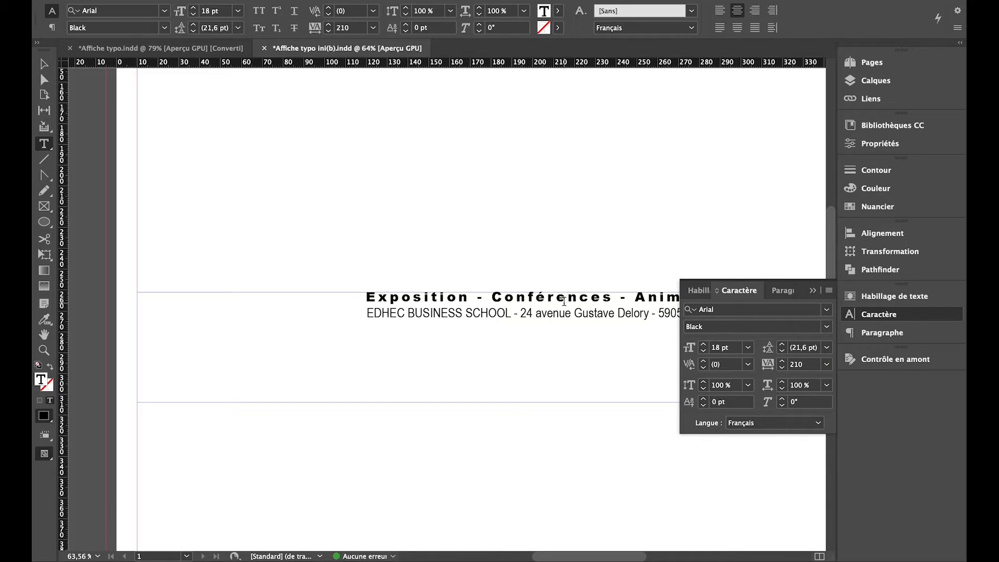
pyautogui.click(813, 289)
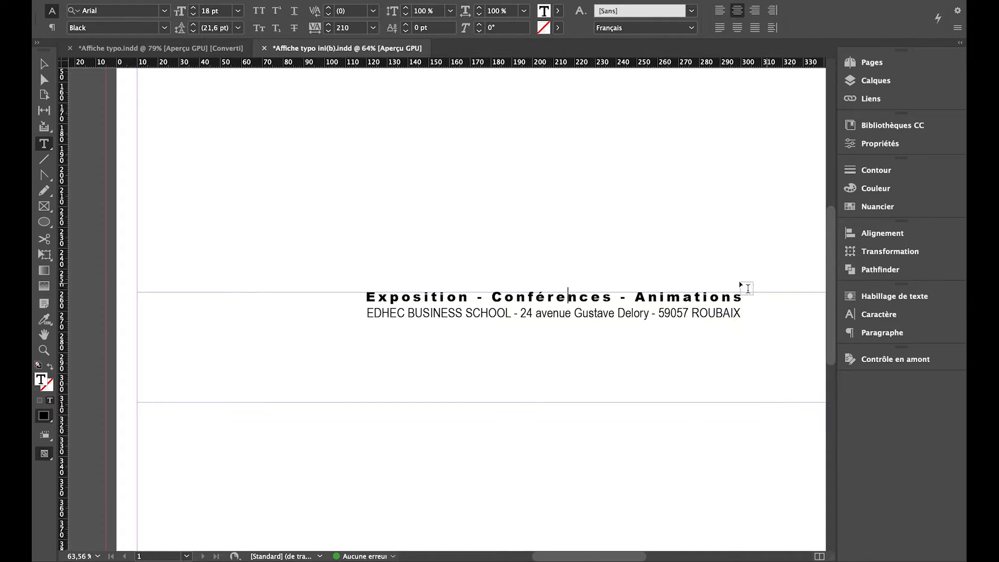
# Fit the text frame's height to its two lines and align the frame's lower edge to the page's bottom margin
pyautogui.click(43, 64)
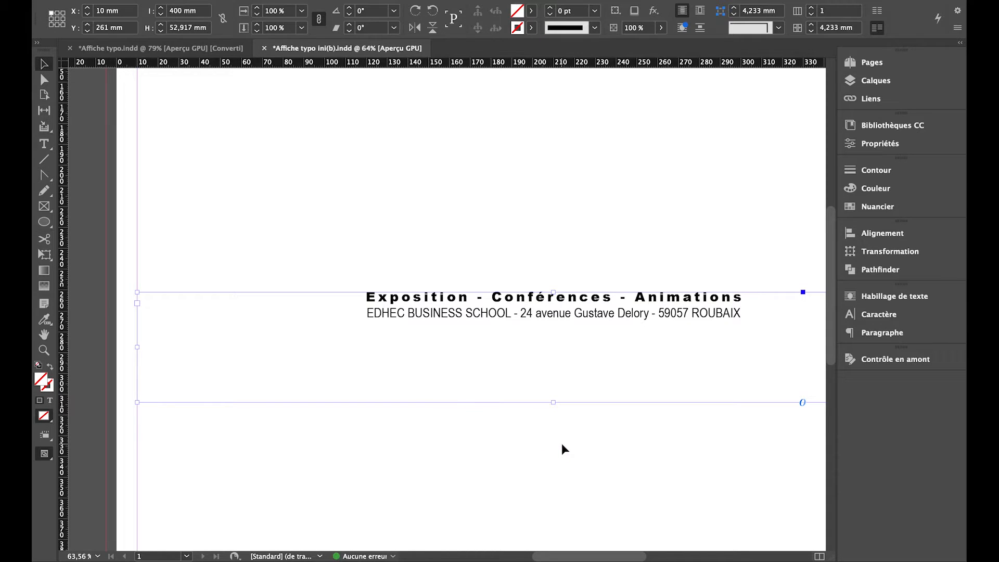
pyautogui.doubleClick(552, 402)
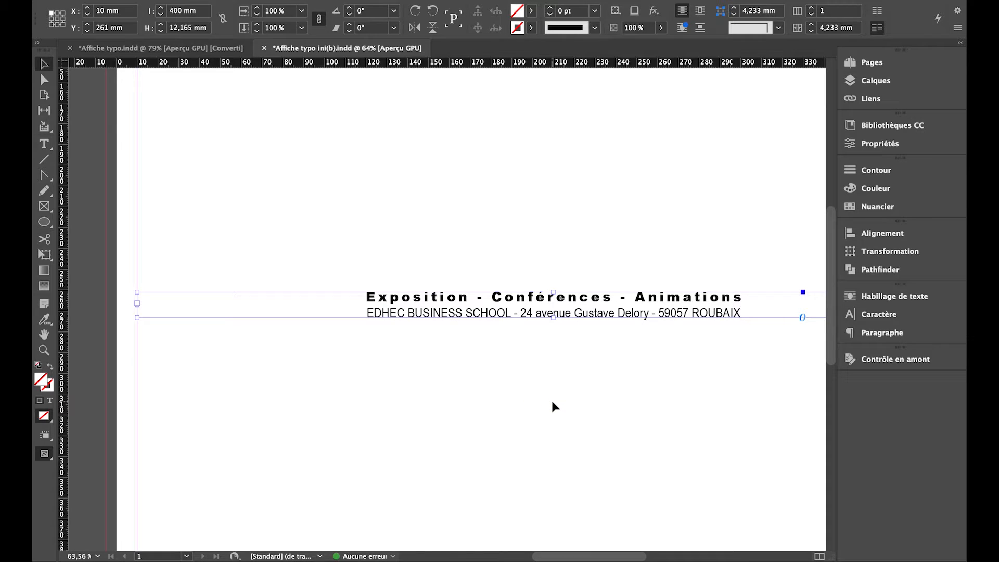
pyautogui.scroll(-3, 553, 402)
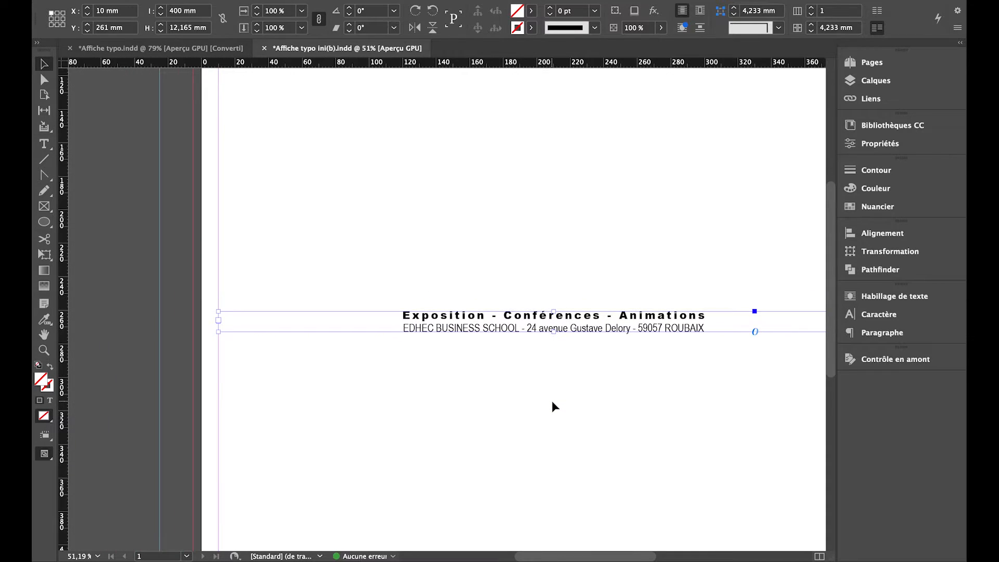
pyautogui.scroll(-5, 552, 401)
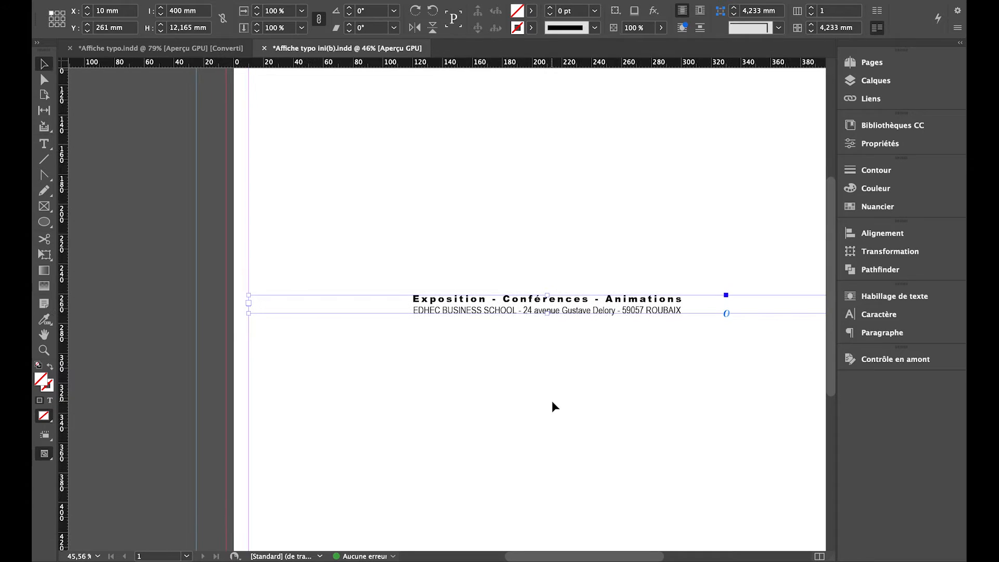
pyautogui.scroll(-1, 552, 405)
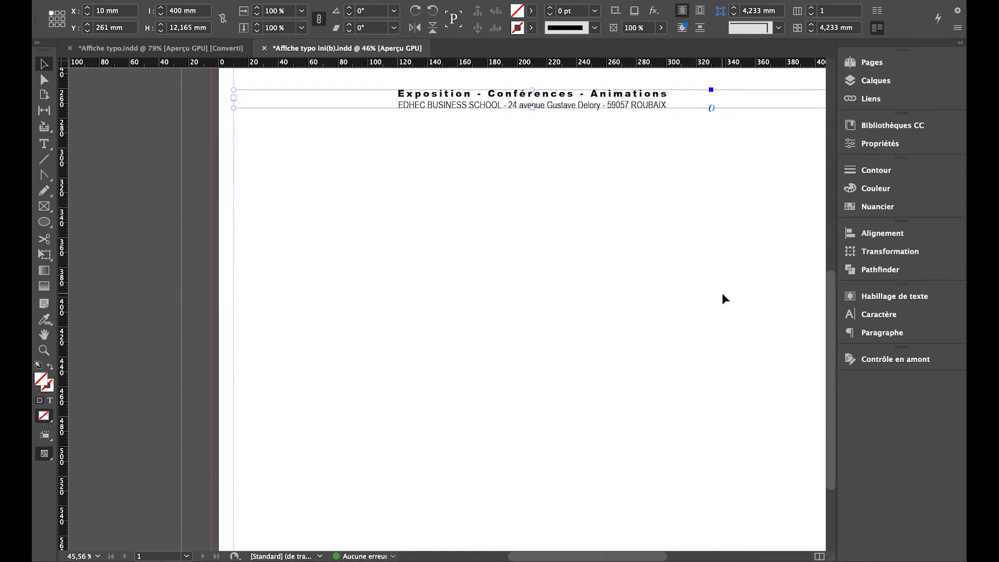
pyautogui.click(889, 235)
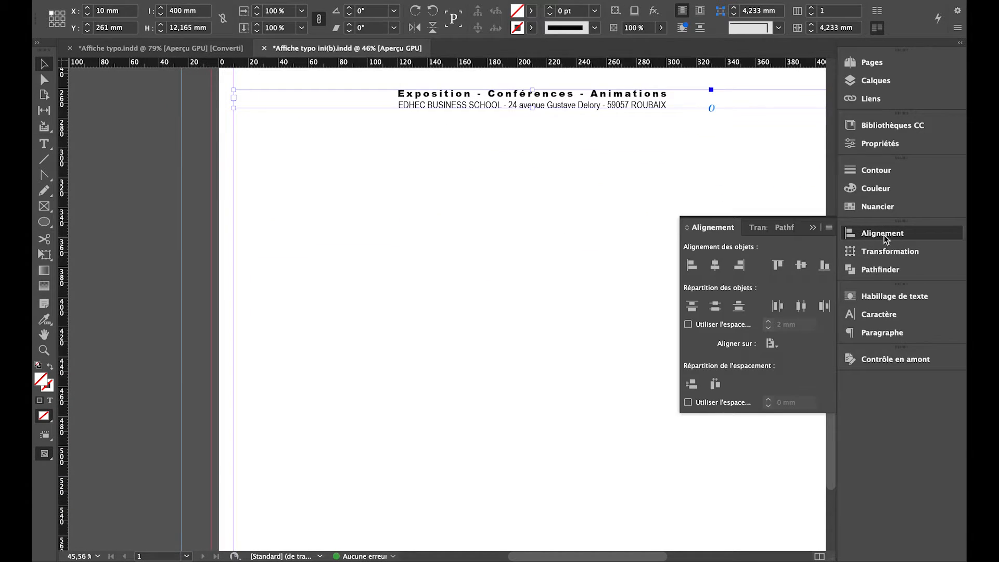
pyautogui.click(778, 349)
pyautogui.click(834, 377)
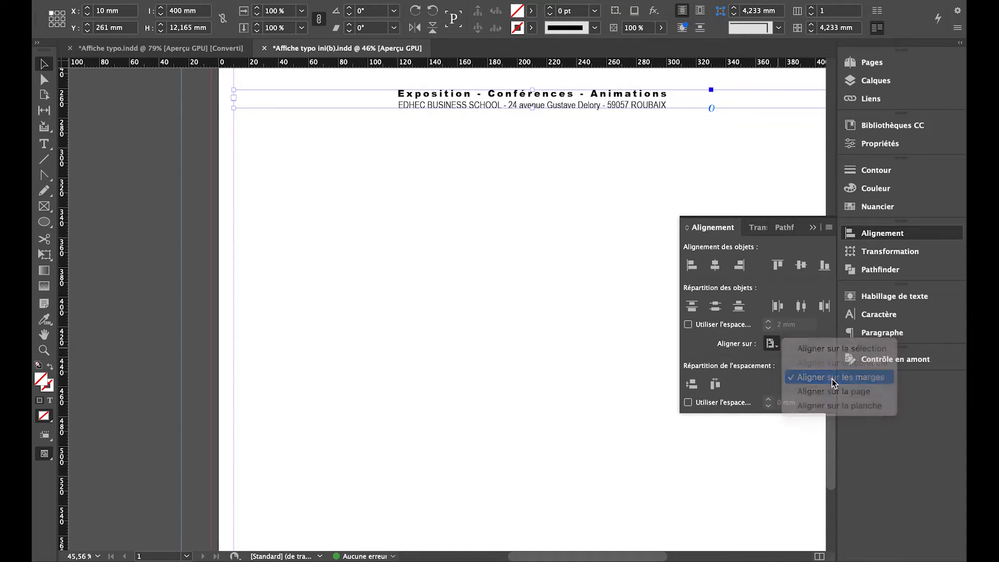
pyautogui.click(826, 269)
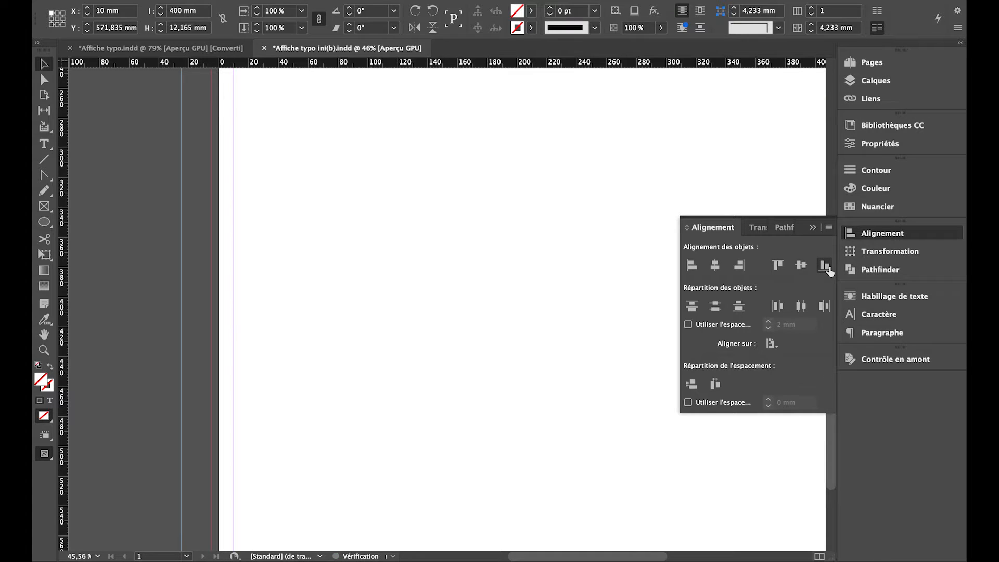
pyautogui.scroll(-5, 525, 358)
pyautogui.hscroll(1, 525, 358)
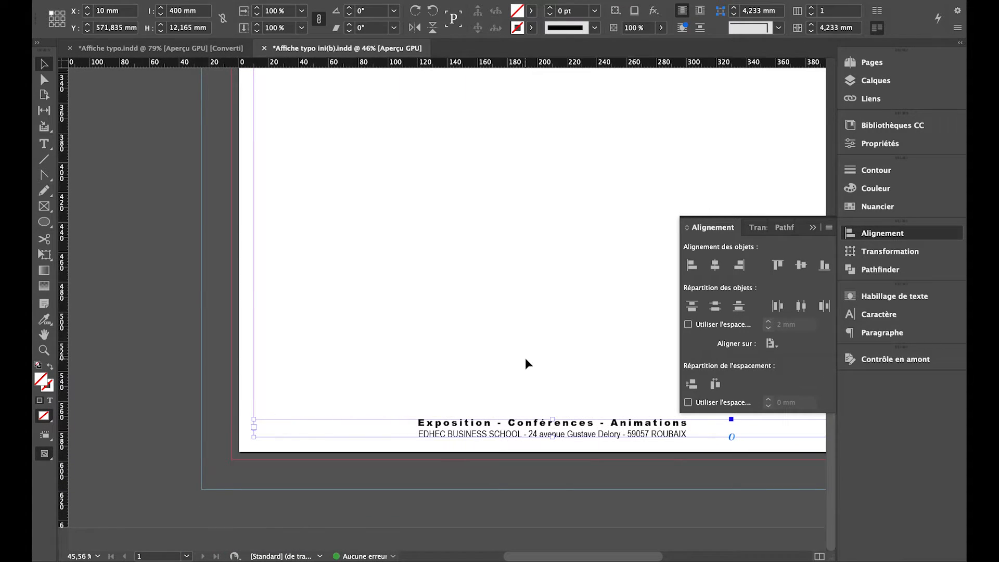
pyautogui.click(813, 228)
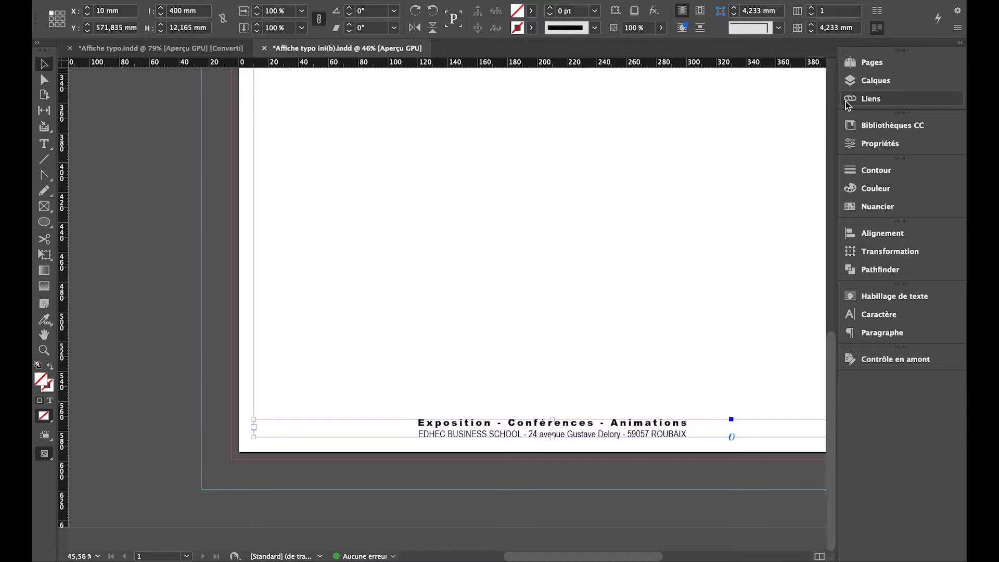
# Show the hidden FOND layer behind the address text
pyautogui.click(878, 83)
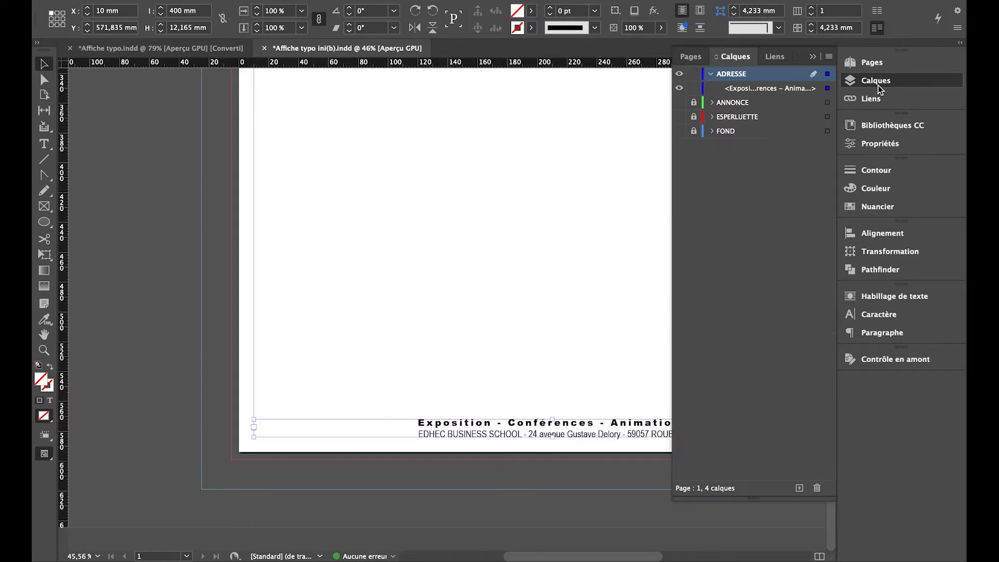
pyautogui.click(682, 131)
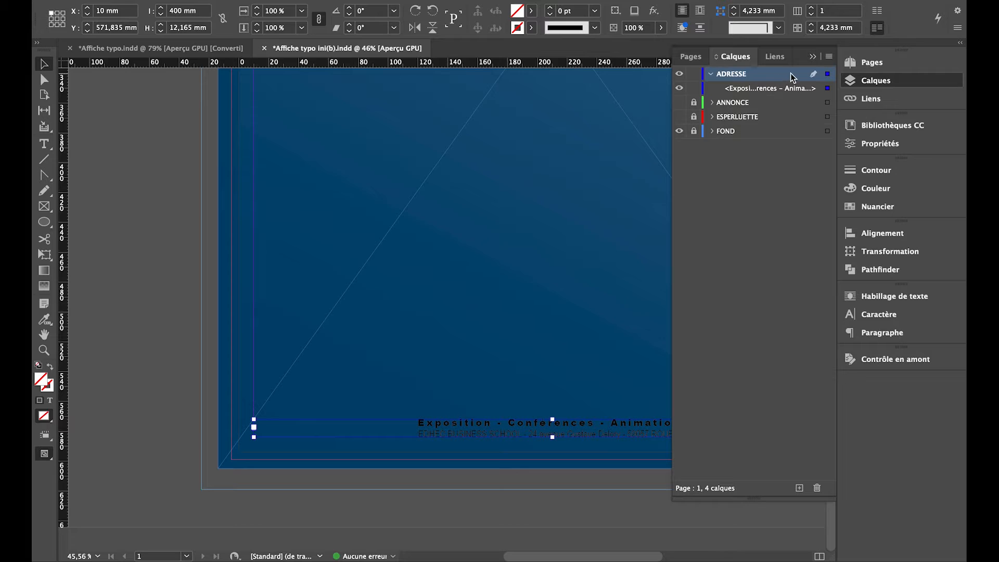
pyautogui.click(813, 56)
# Set the text colour of the whole venue address line to white
pyautogui.doubleClick(572, 433)
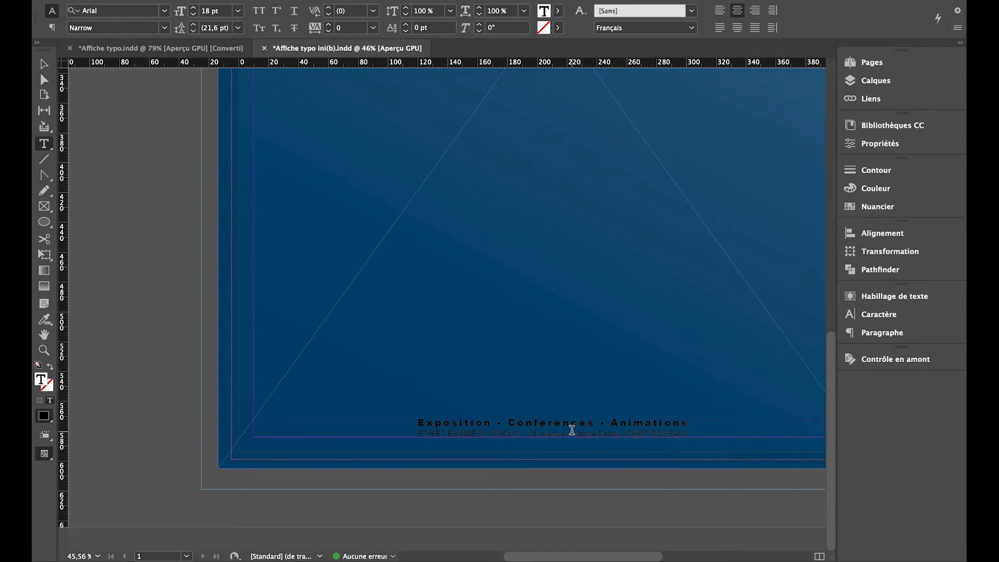
pyautogui.moveTo(420, 433); pyautogui.dragTo(698, 435)
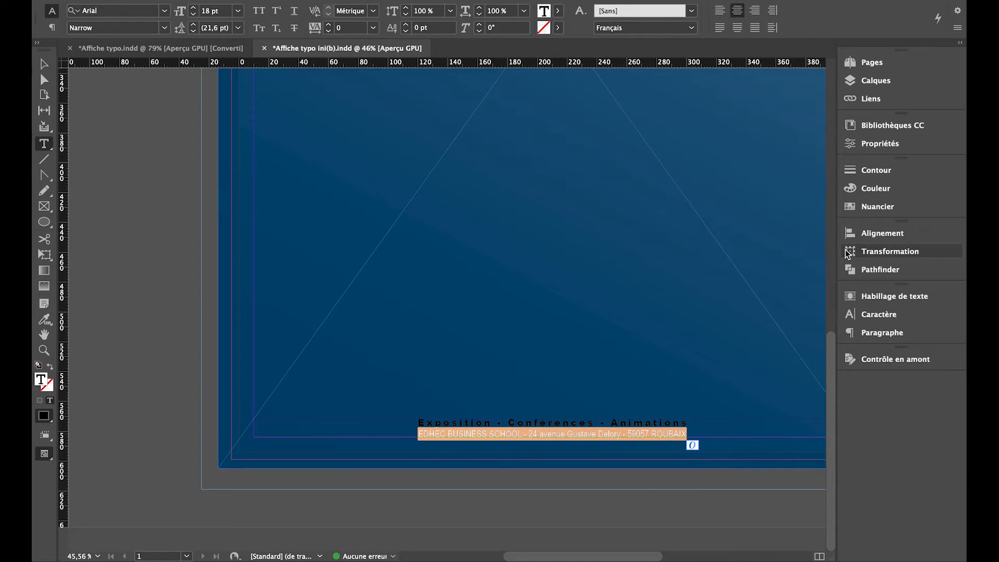
pyautogui.click(877, 194)
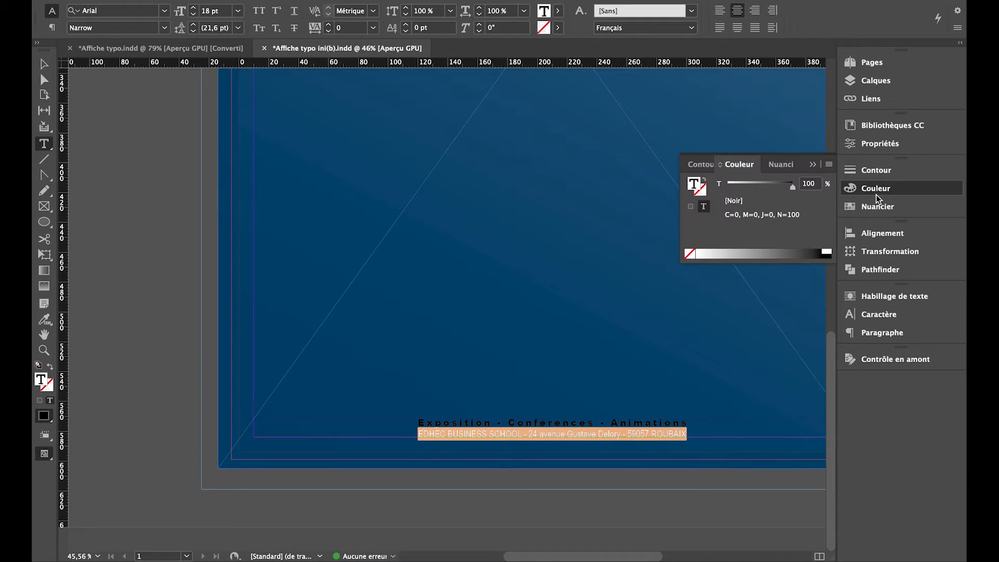
pyautogui.click(827, 252)
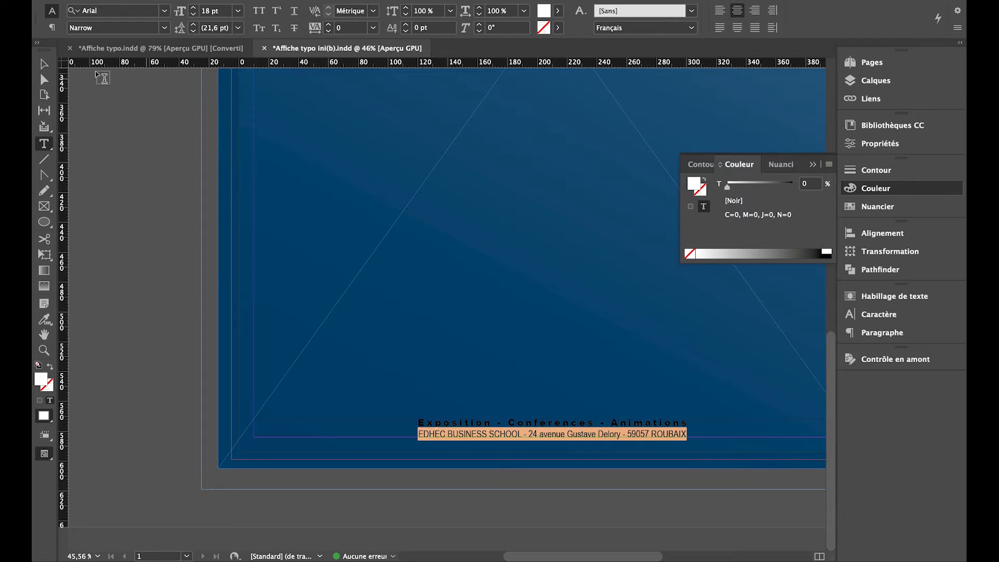
# Colour the whole "Exposition - Conférences - Animations" line with the lighter blue sampled from the upper background, C 68, M 42, J 26, N 9
pyautogui.click(44, 64)
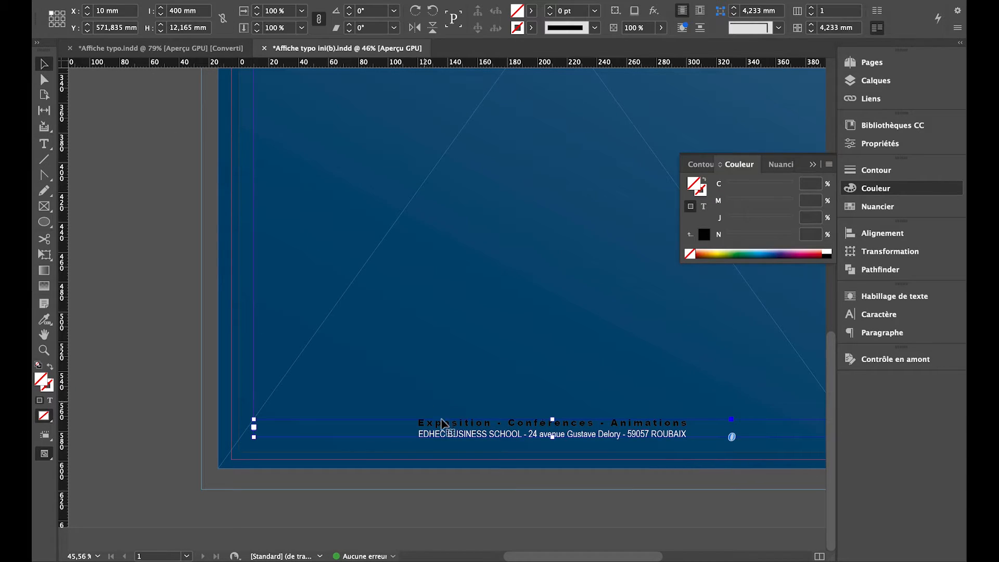
pyautogui.doubleClick(426, 424)
pyautogui.tripleClick(427, 424)
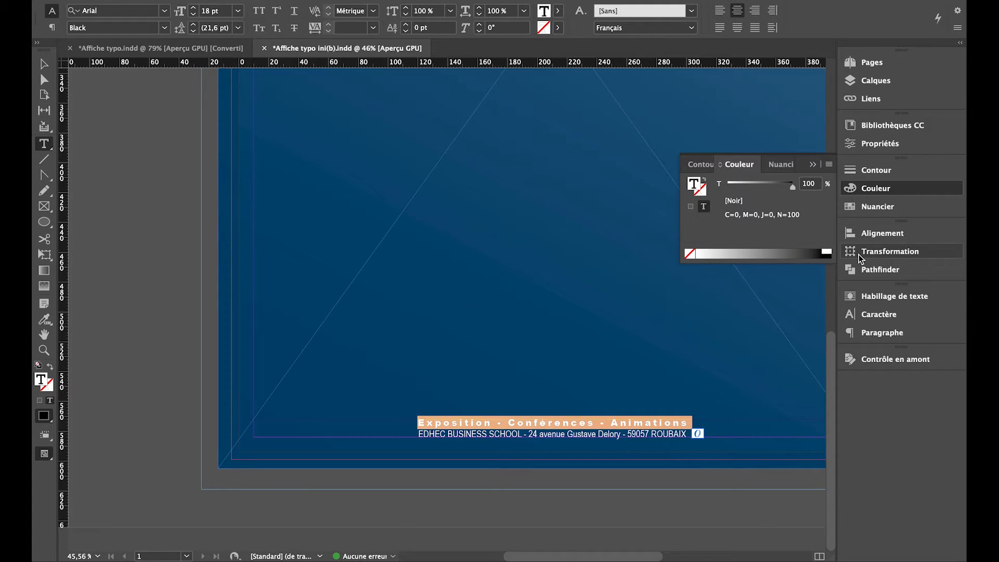
pyautogui.click(815, 163)
pyautogui.hscroll(-2, 635, 217)
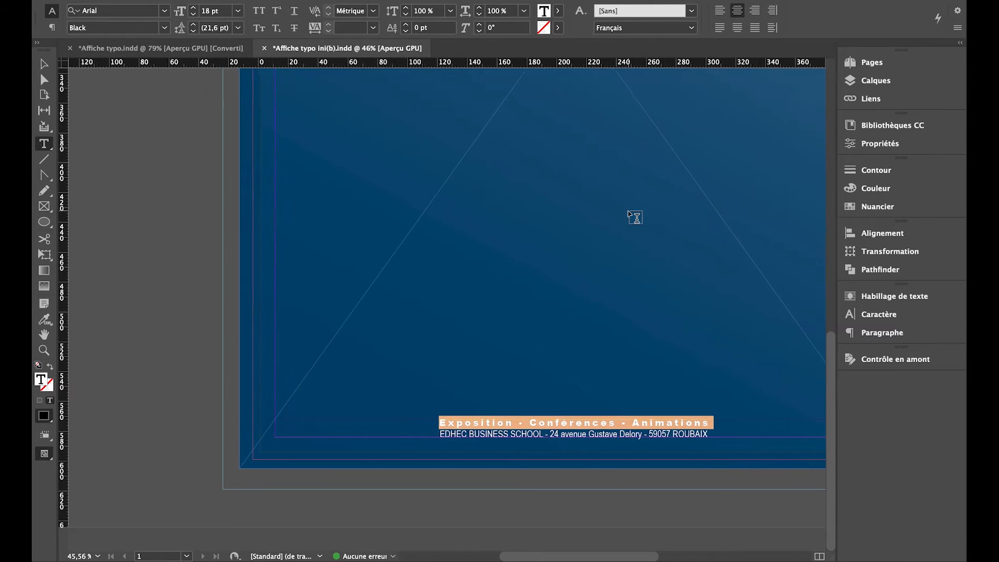
pyautogui.press('super+0')
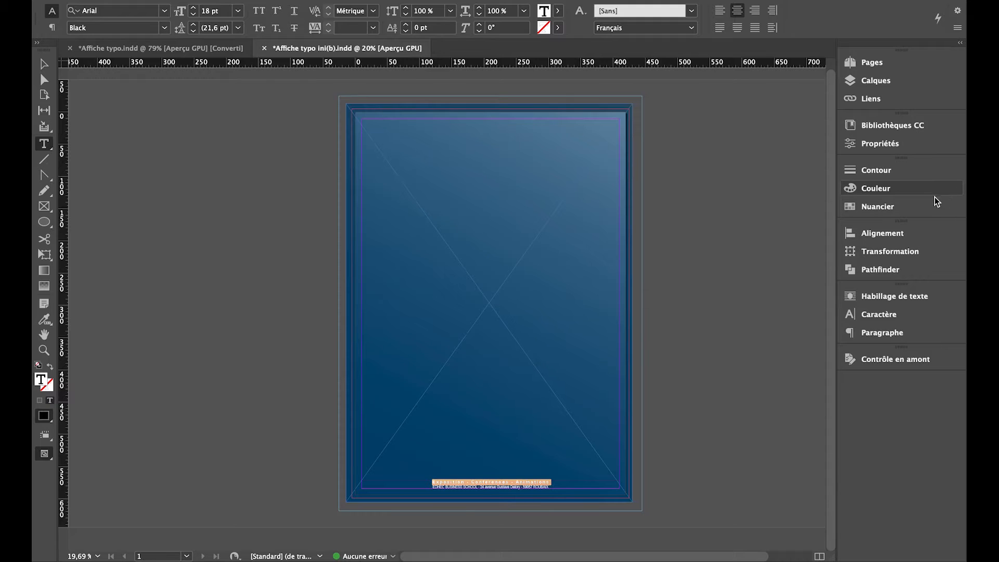
pyautogui.click(893, 194)
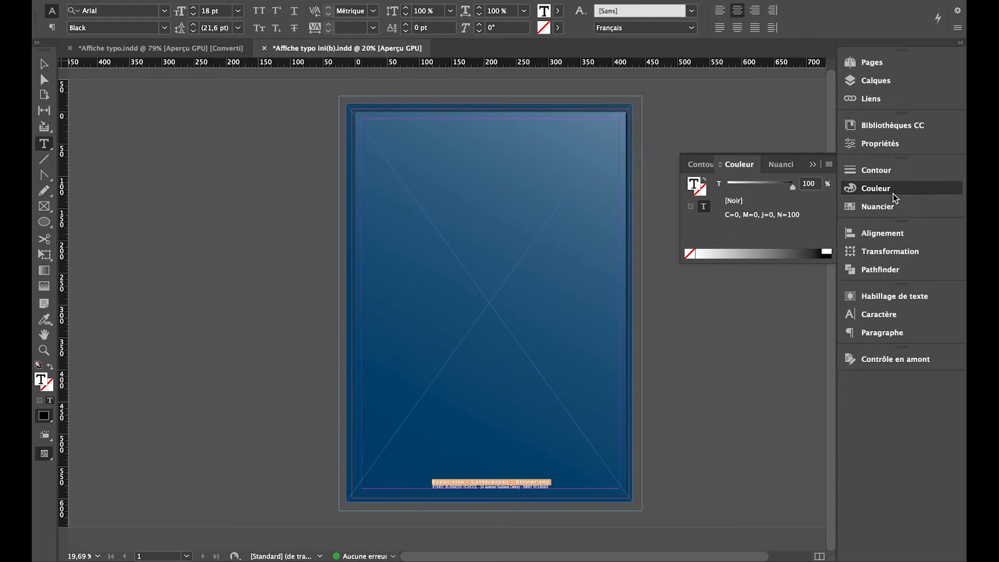
pyautogui.doubleClick(694, 186)
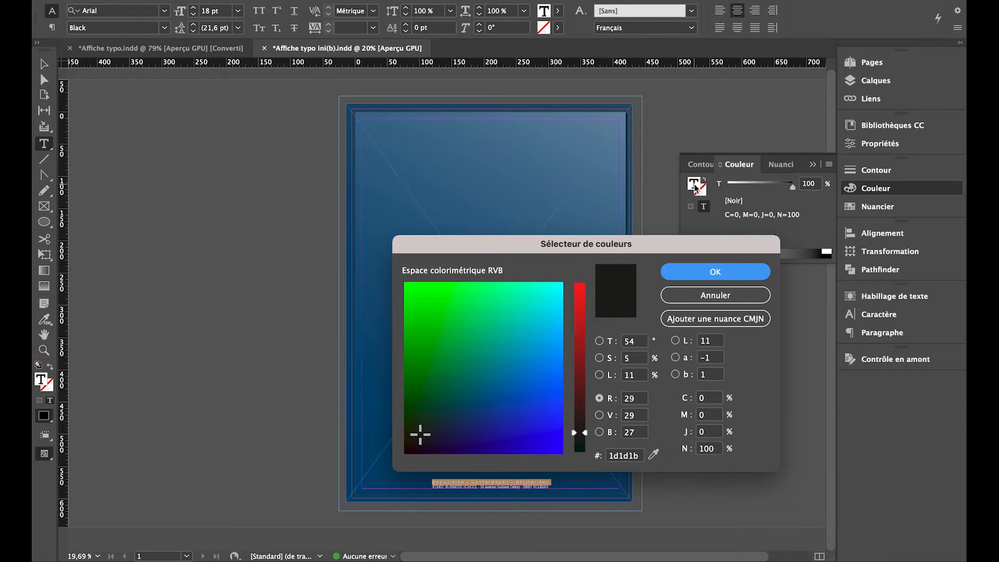
pyautogui.click(654, 455)
pyautogui.moveTo(652, 456); pyautogui.dragTo(593, 157)
pyautogui.click(703, 271)
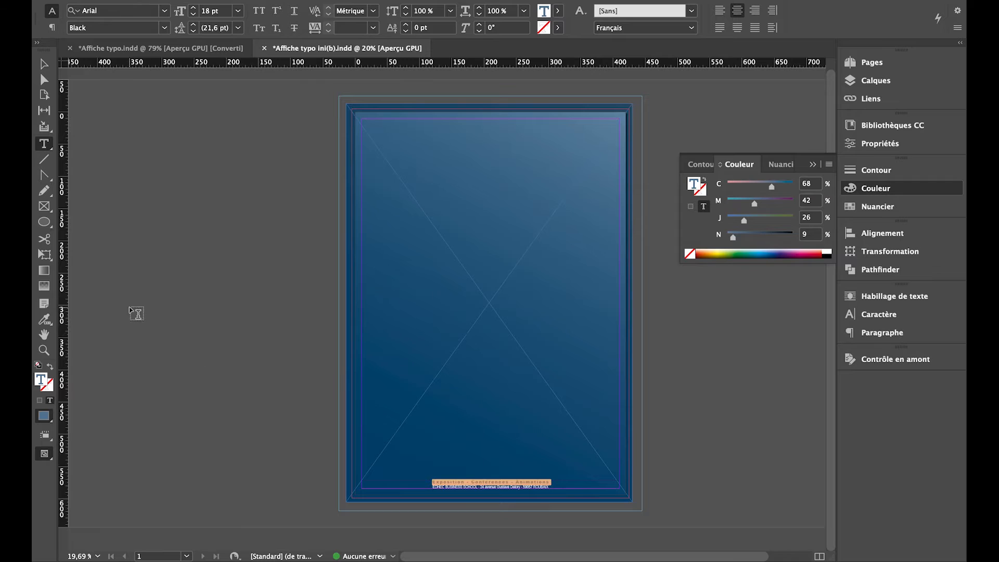
# Preview the page without guides and examine the recoloured address text against the blue background, up close and on the whole poster
pyautogui.click(43, 64)
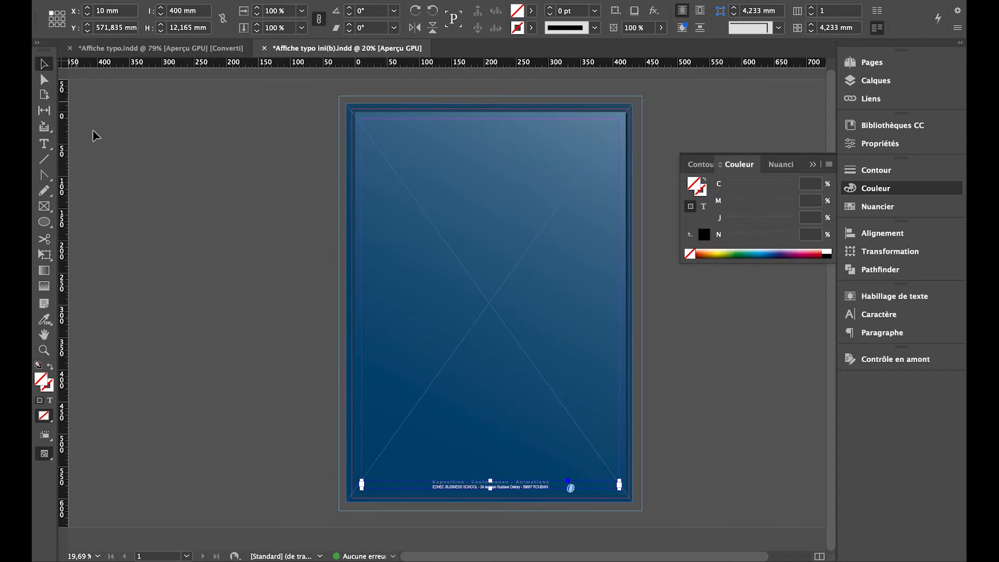
pyautogui.click(171, 267)
pyautogui.press('w')
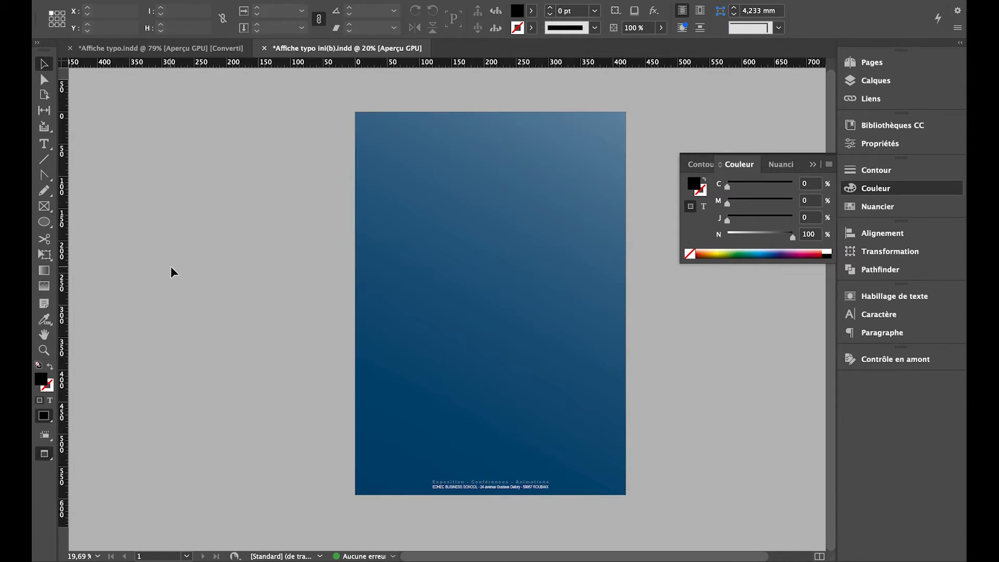
pyautogui.scroll(5, 498, 497)
pyautogui.scroll(4, 499, 497)
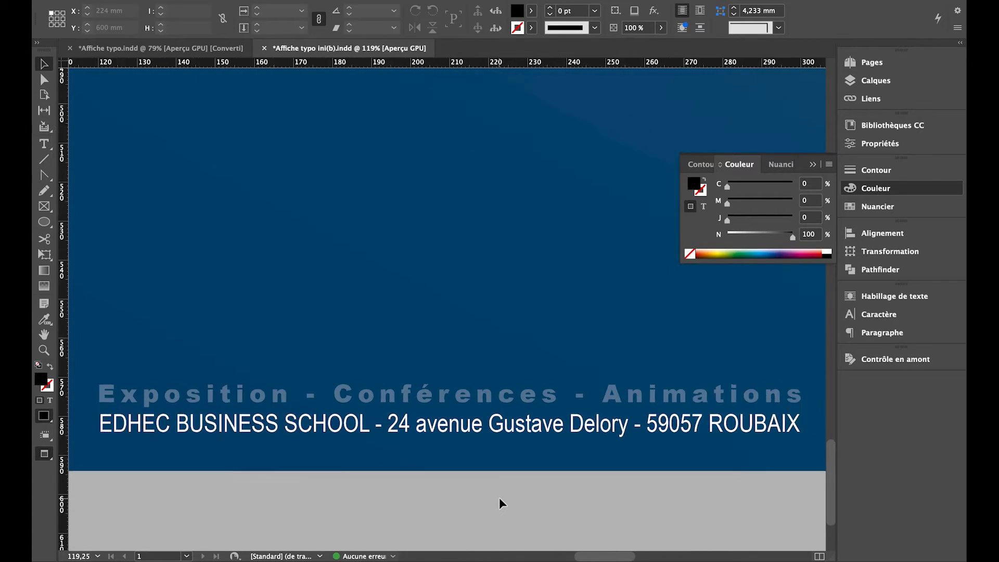
pyautogui.scroll(-5, 498, 497)
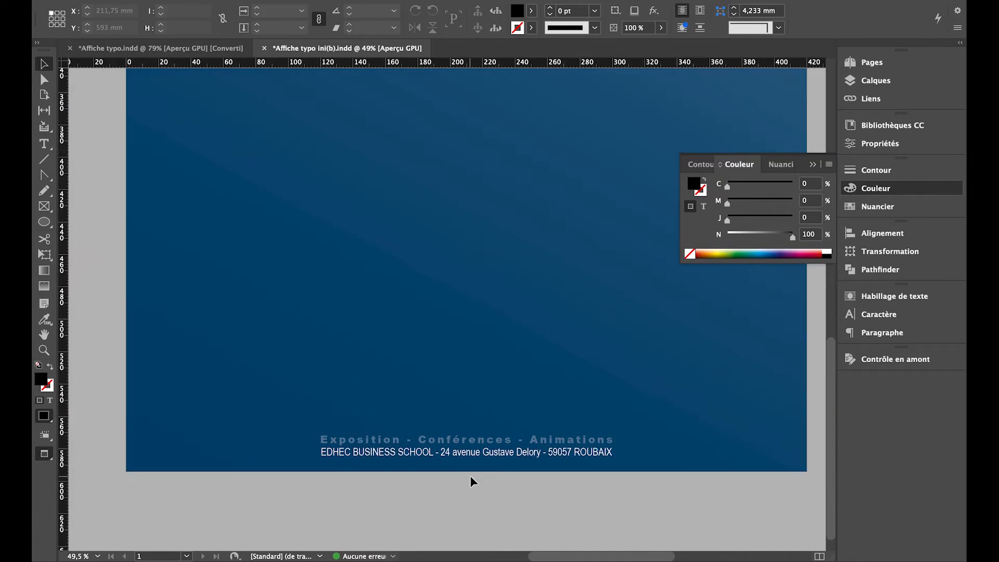
pyautogui.scroll(-3, 471, 477)
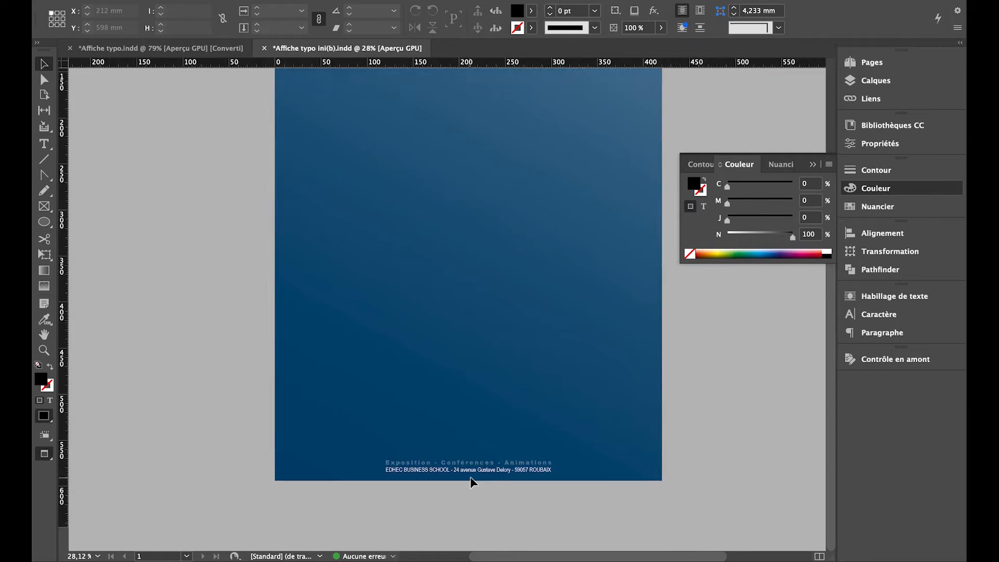
pyautogui.scroll(-1, 471, 480)
pyautogui.scroll(-3, 471, 479)
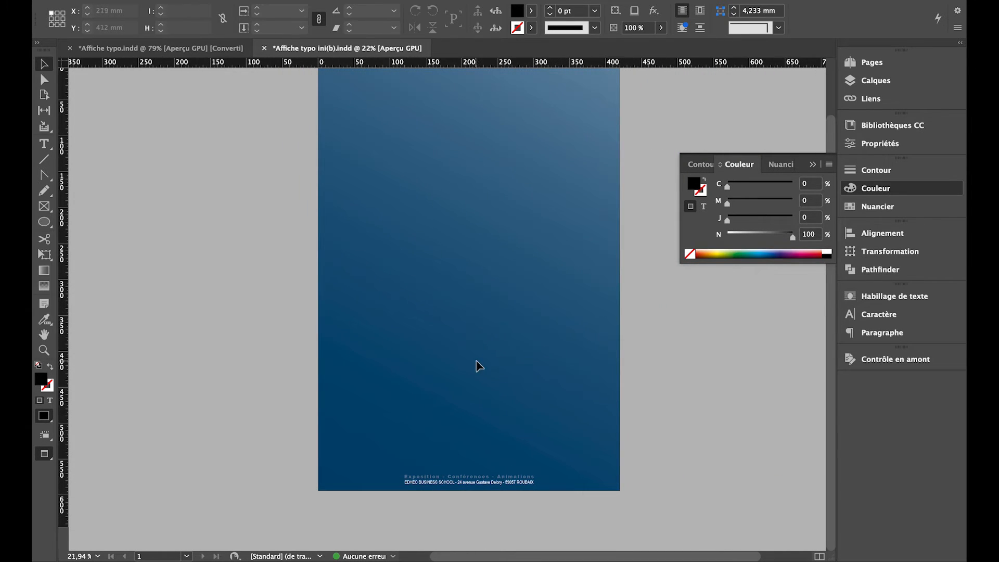
pyautogui.scroll(2, 564, 327)
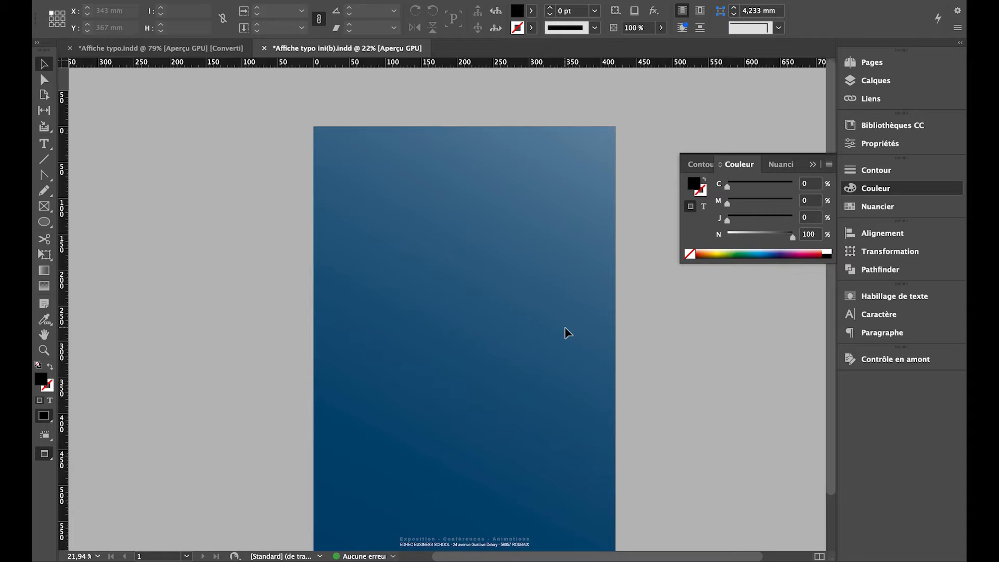
pyautogui.scroll(-1, 576, 357)
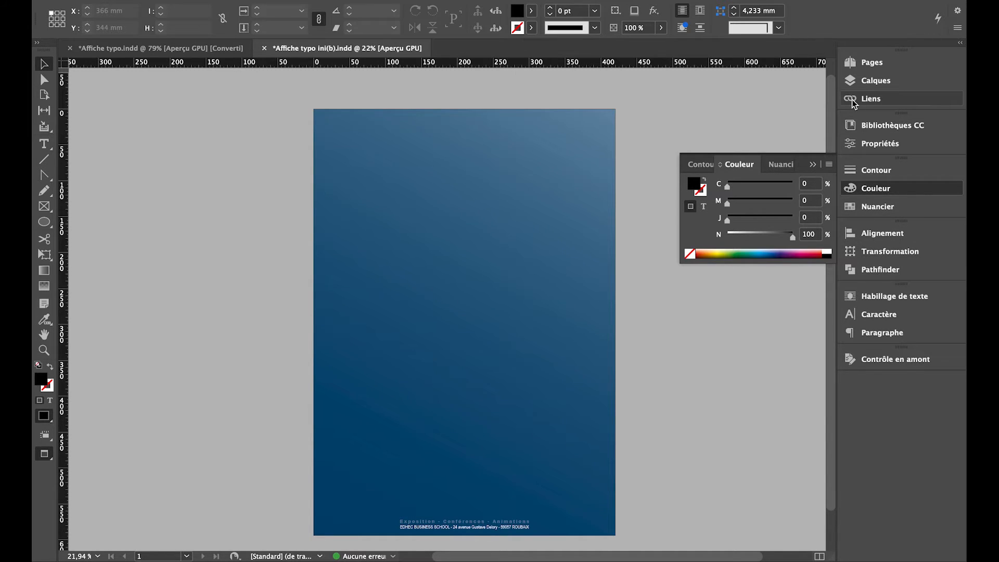
# Lock and collapse the ADRESSE layer, and show the hidden ANNONCE and ESPERLUETTE layers
pyautogui.click(863, 81)
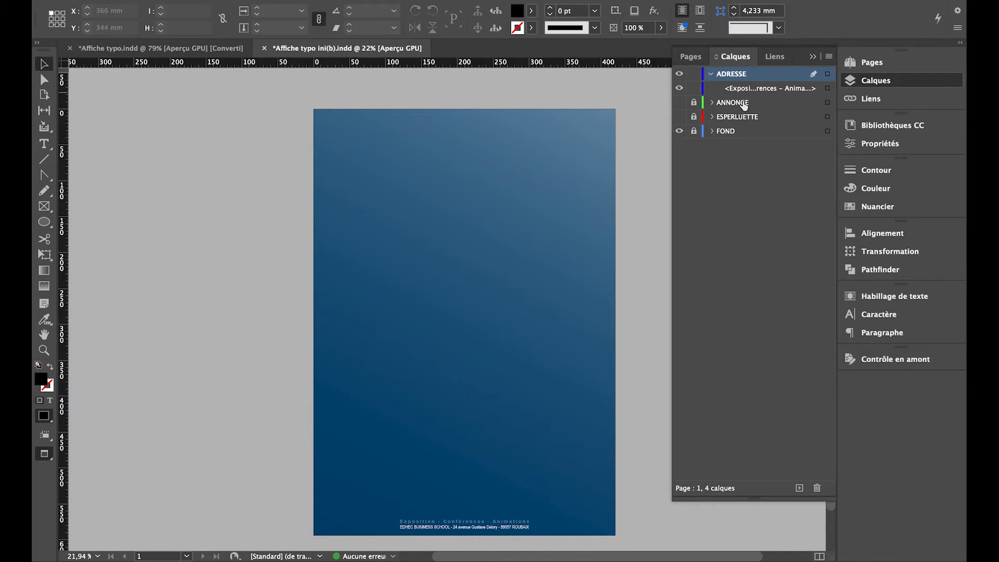
pyautogui.click(692, 88)
pyautogui.click(694, 73)
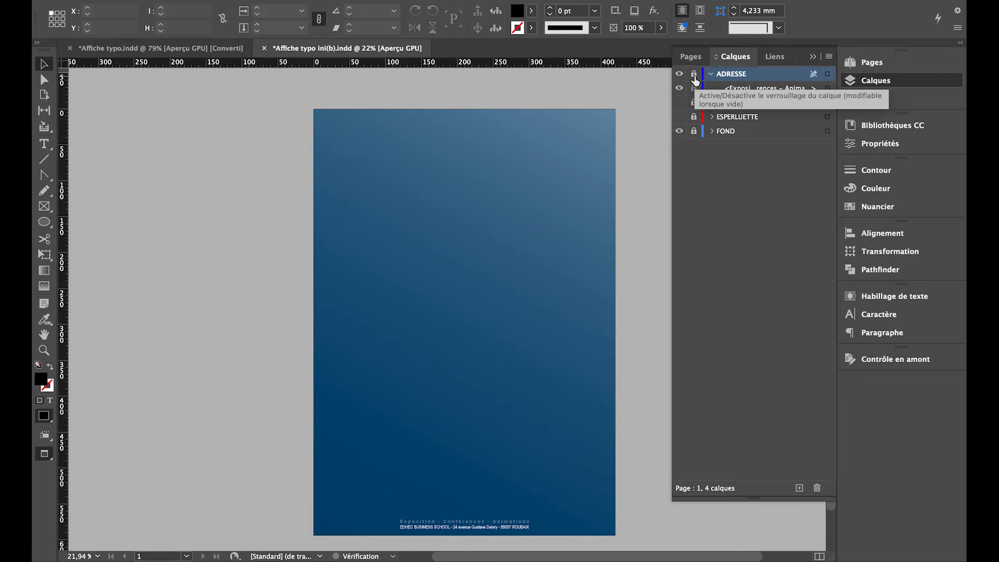
pyautogui.click(692, 116)
pyautogui.click(680, 103)
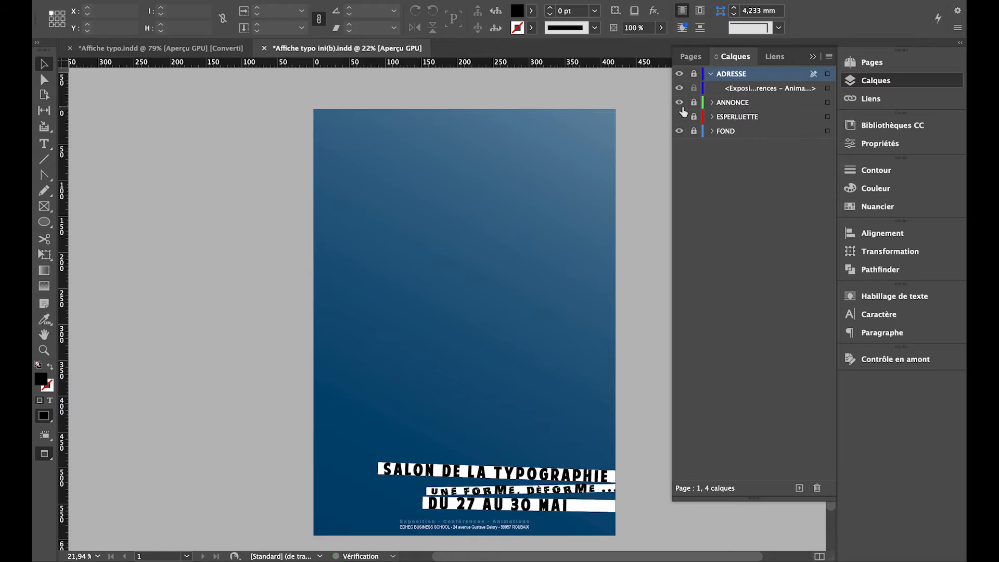
pyautogui.click(711, 75)
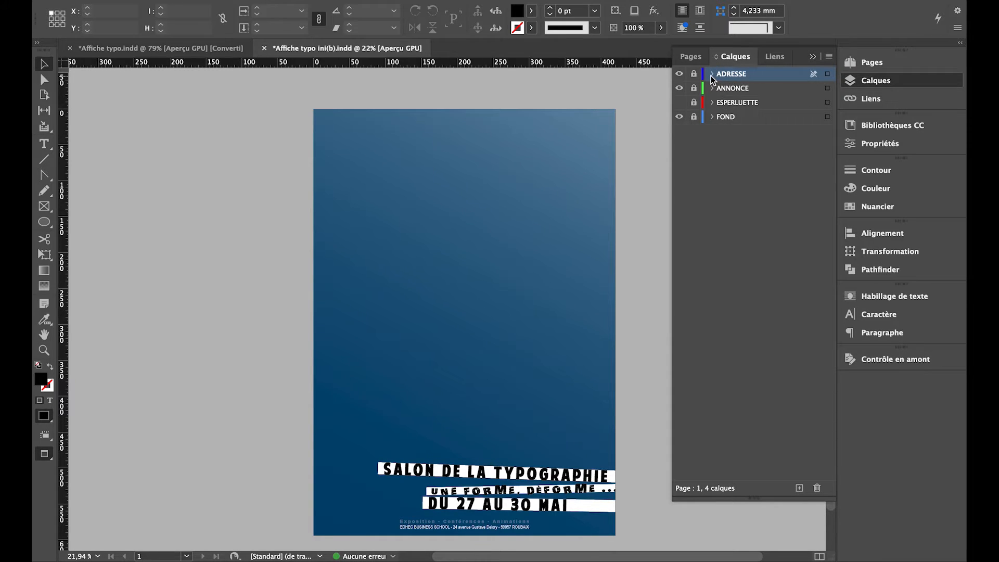
pyautogui.click(680, 103)
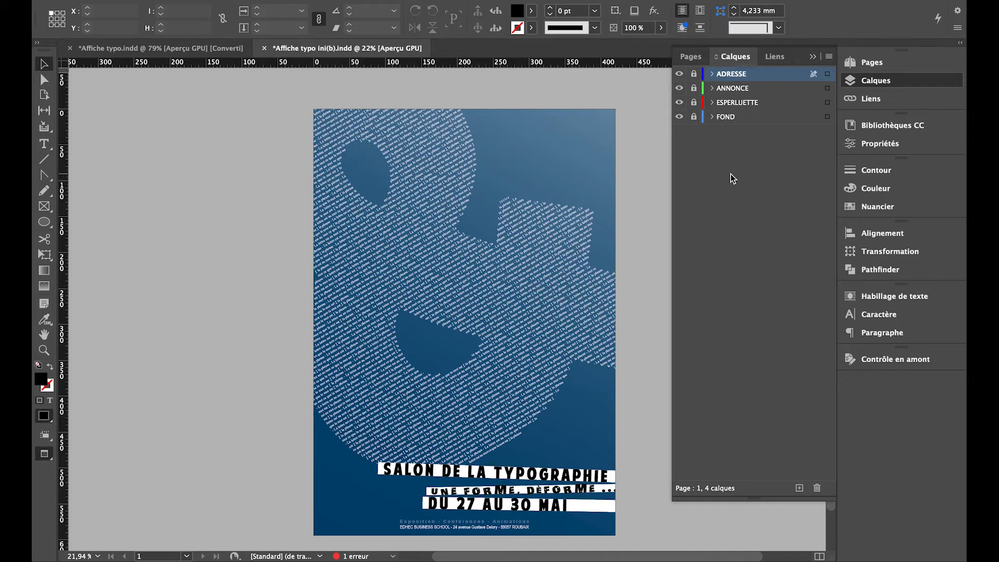
# Compare the poster's overall layout with the full page of the reference document Affiche typo.indd
pyautogui.click(136, 52)
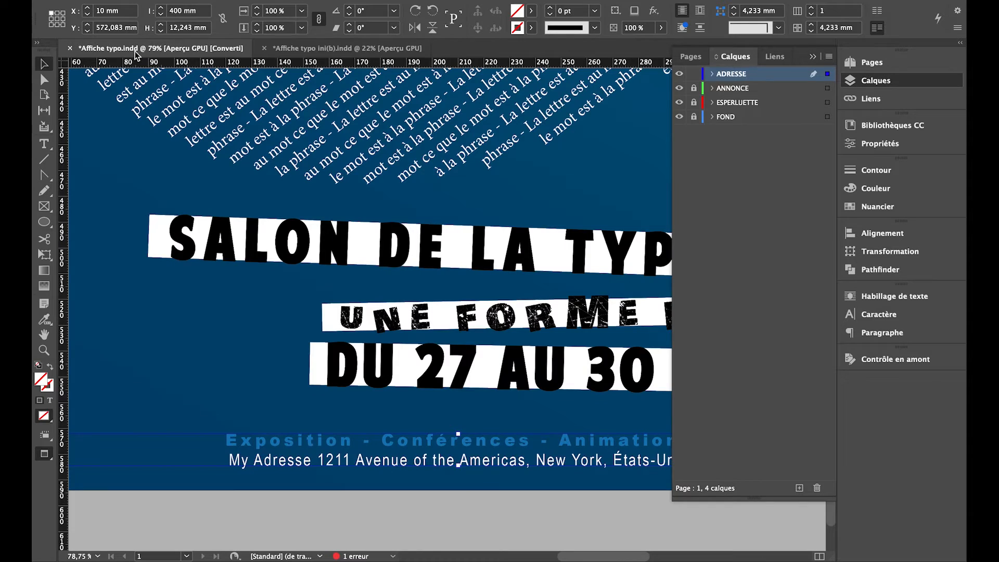
pyautogui.press('super+0')
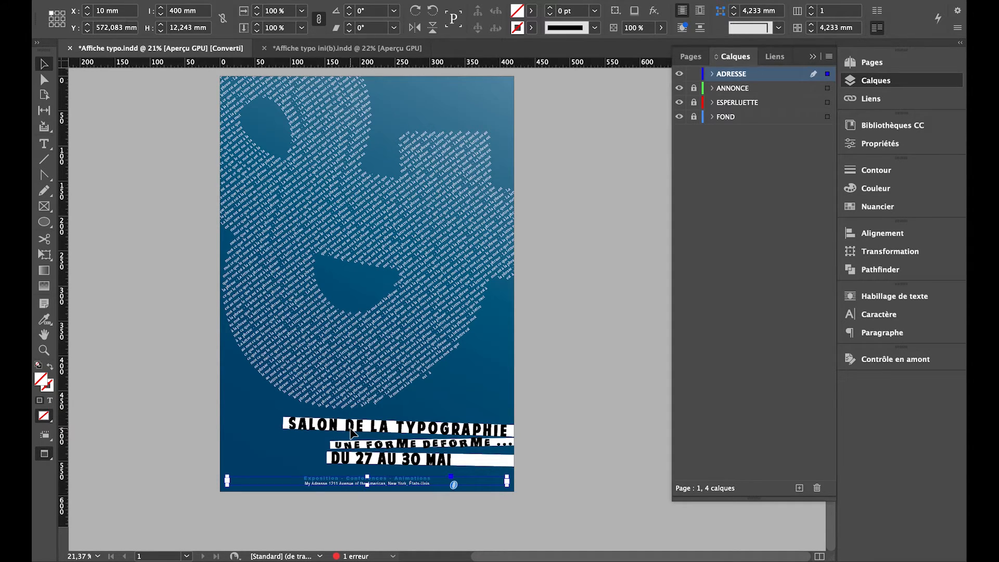
pyautogui.click(294, 55)
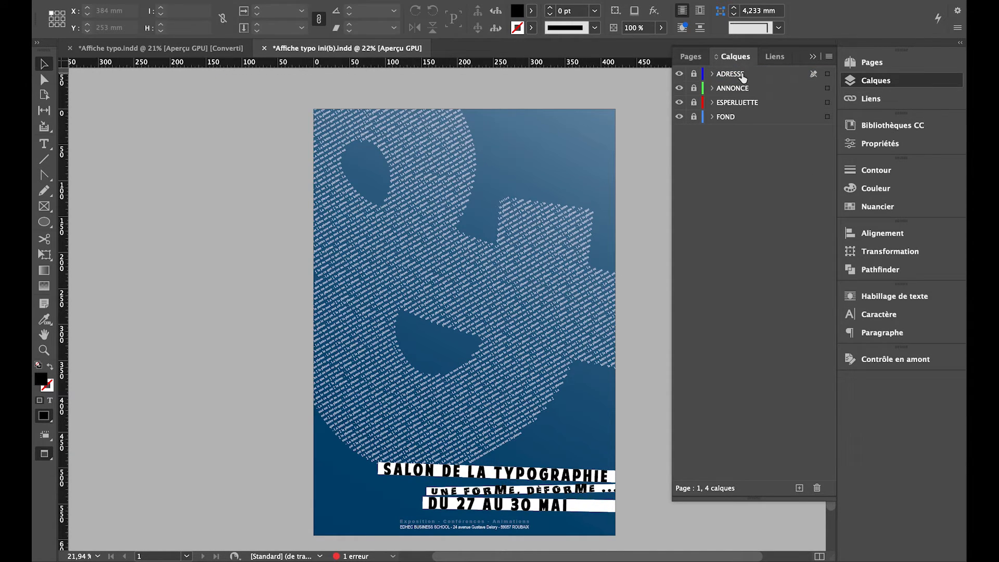
# Unlock the ESPERLUETTE layer and move the ampersand text frame up to Y 24,5 mm, clear of the title strips
pyautogui.click(693, 103)
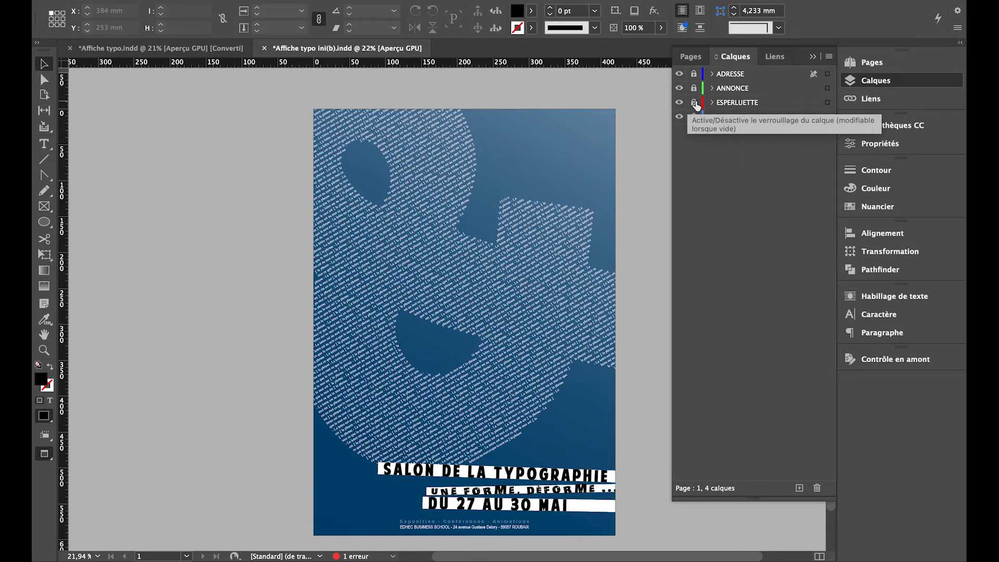
pyautogui.click(727, 104)
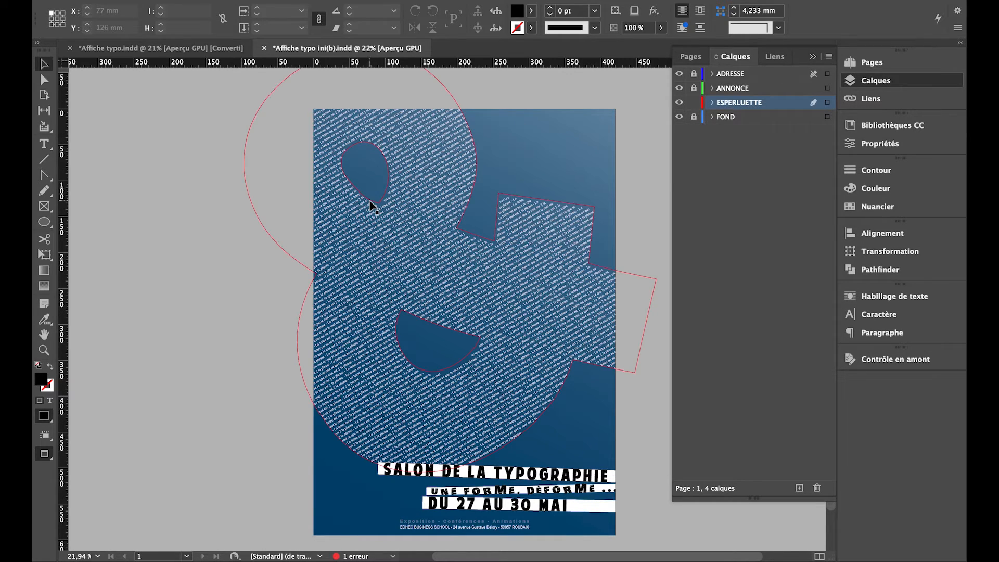
pyautogui.click(412, 250)
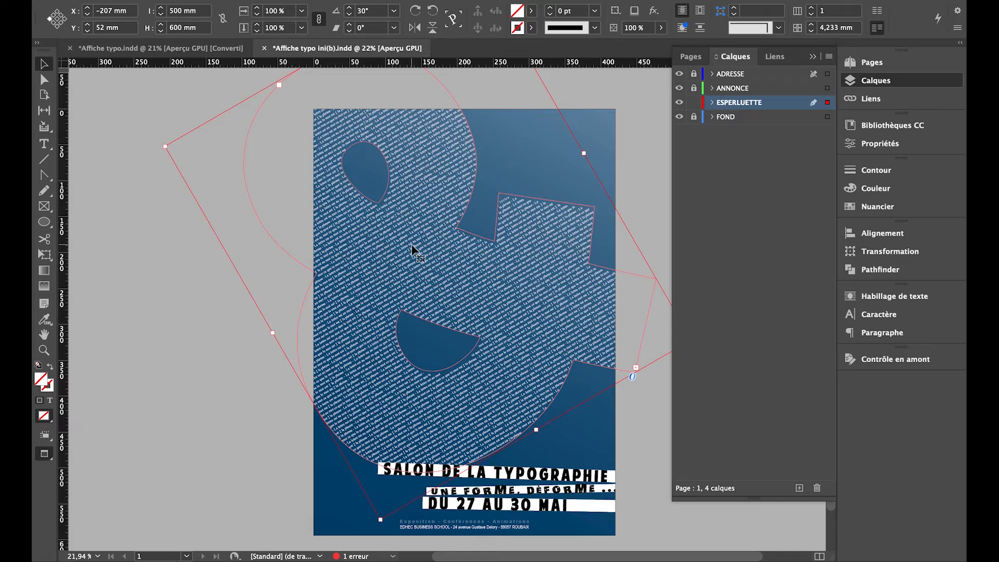
pyautogui.press('Up')
pyautogui.press('Up')
pyautogui.press('Up')
pyautogui.press('Up')
pyautogui.press('Up')
pyautogui.press('Up')
pyautogui.press('Up')
pyautogui.press('Up')
pyautogui.press('Up')
pyautogui.press('Up')
pyautogui.press('Up')
pyautogui.press('Up')
pyautogui.press('Up')
pyautogui.press('Up')
pyautogui.press('Up')
pyautogui.press('Up')
pyautogui.press('Up')
pyautogui.press('Up')
pyautogui.press('Up')
pyautogui.press('Up')
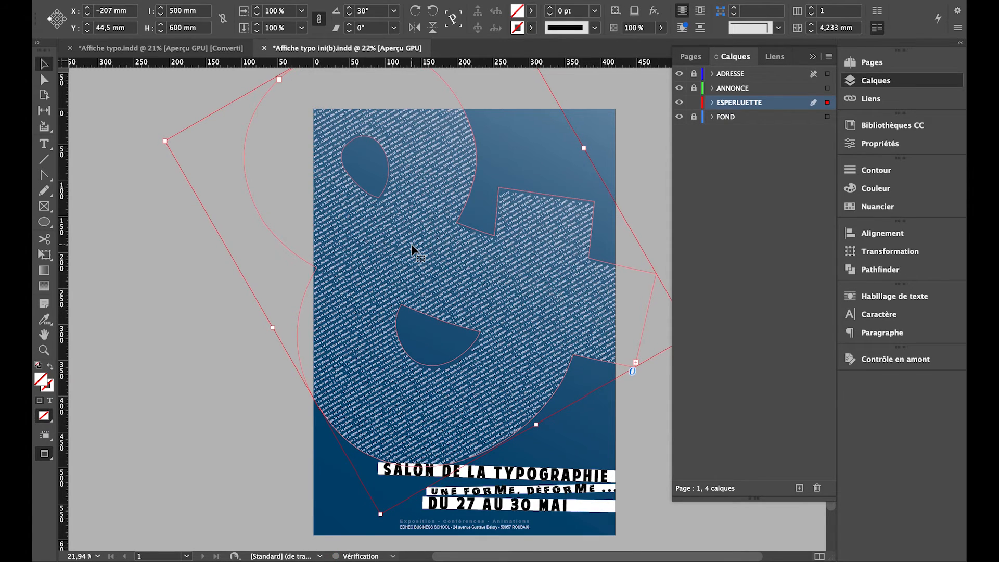
pyautogui.press('Up')
pyautogui.press('Up')
pyautogui.press('Up')
pyautogui.press('Up')
pyautogui.press('Up')
pyautogui.press('Up')
pyautogui.press('Up')
pyautogui.press('Up')
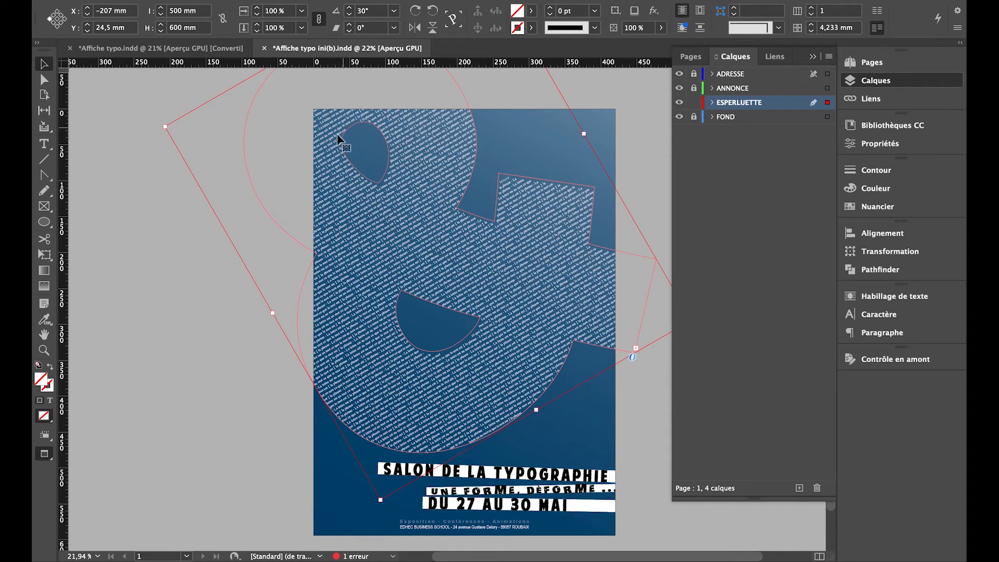
# Shift the ampersand text frame to the left until its X position is -224,5 mm
pyautogui.press('Left')
pyautogui.press('Left')
pyautogui.press('Left')
pyautogui.press('Left')
pyautogui.press('Left')
pyautogui.press('Left')
pyautogui.press('Left')
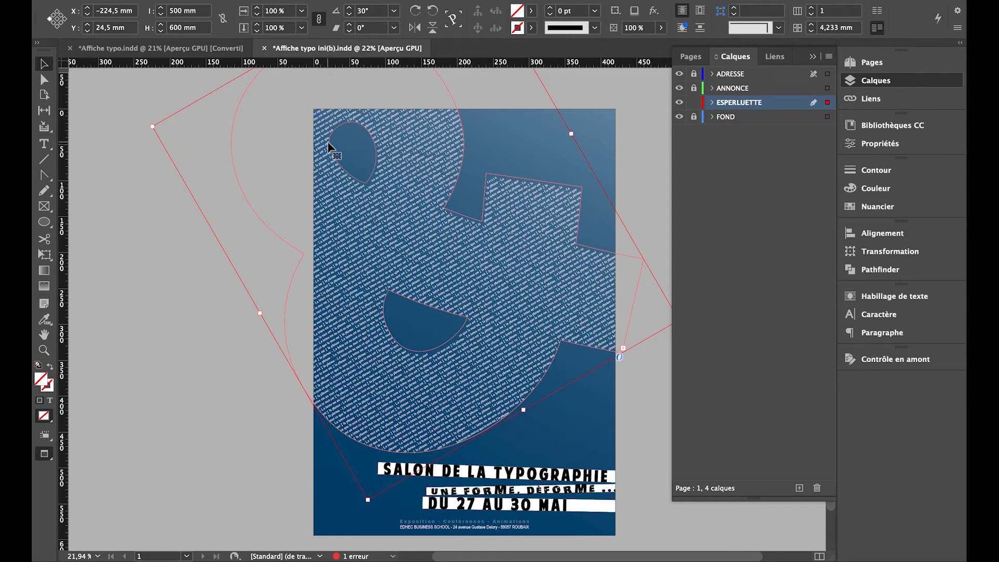
# Deselect the ampersand frame and compare its new position with the one in Affiche typo.indd
pyautogui.click(115, 133)
pyautogui.click(149, 52)
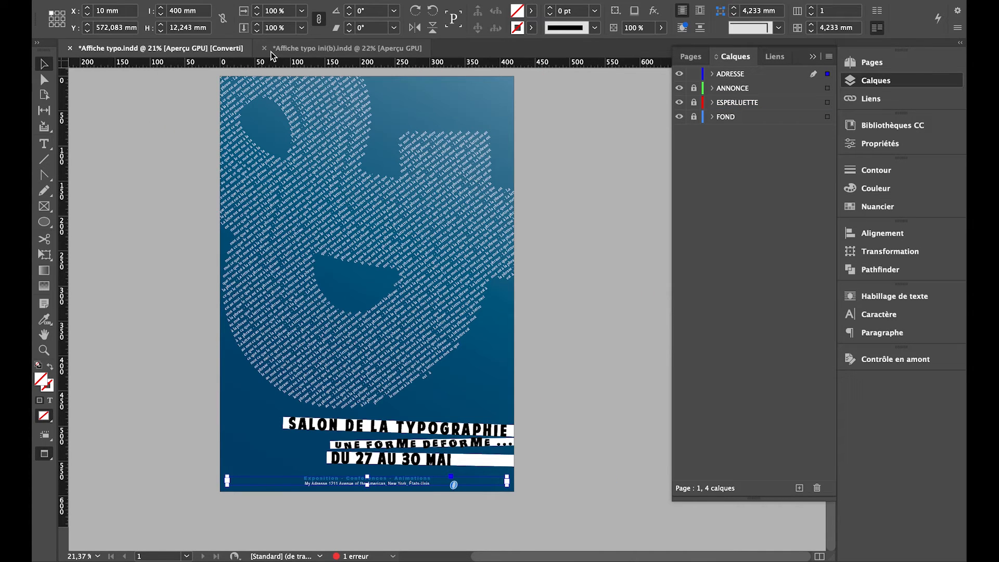
pyautogui.click(270, 49)
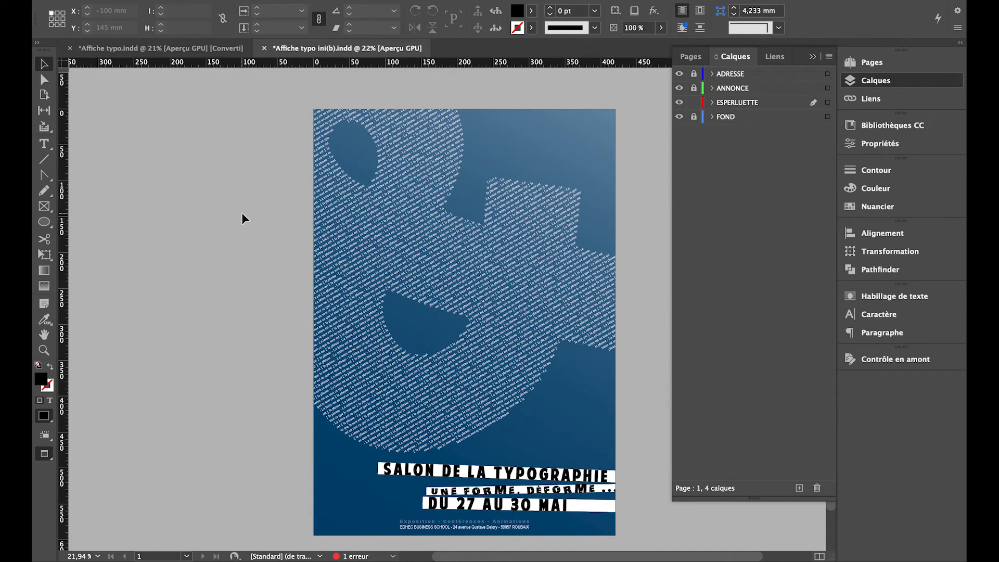
# Save the poster document Affiche typo ini(b).indd and bring up the file commands
pyautogui.hotkey('ctrl', 's')
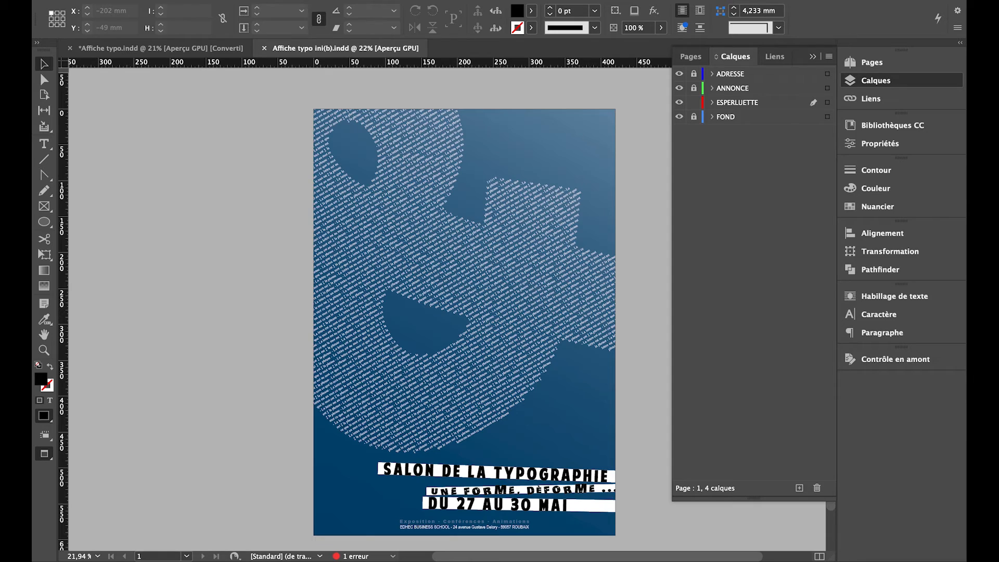
pyautogui.click(124, 0)
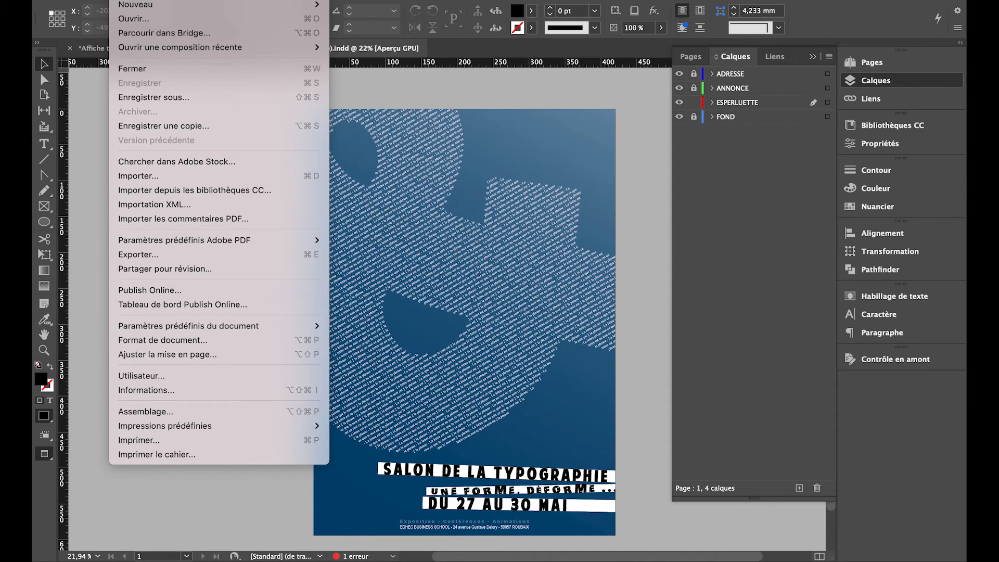